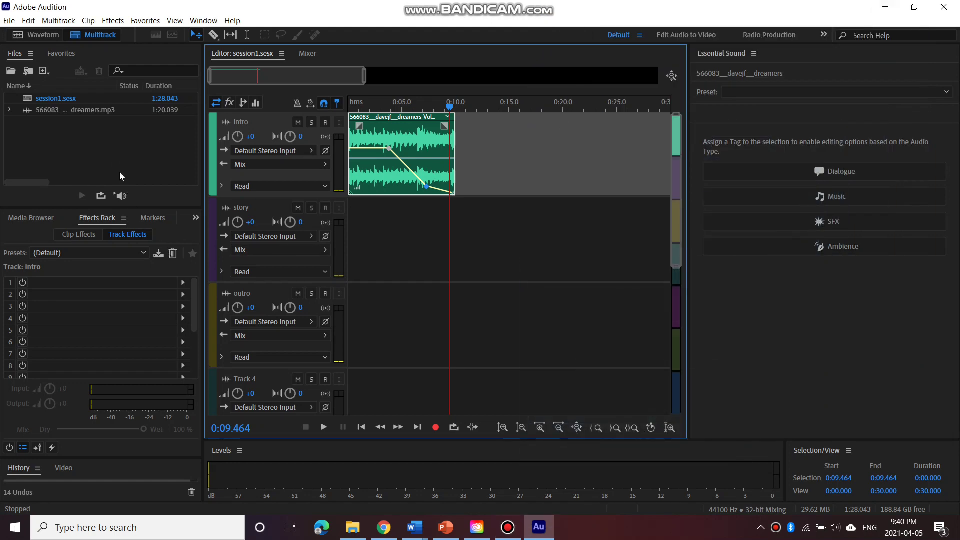
# - Create a new 44100 Hz stereo 16-bit audio file named 'story'
pyautogui.click(10, 21)
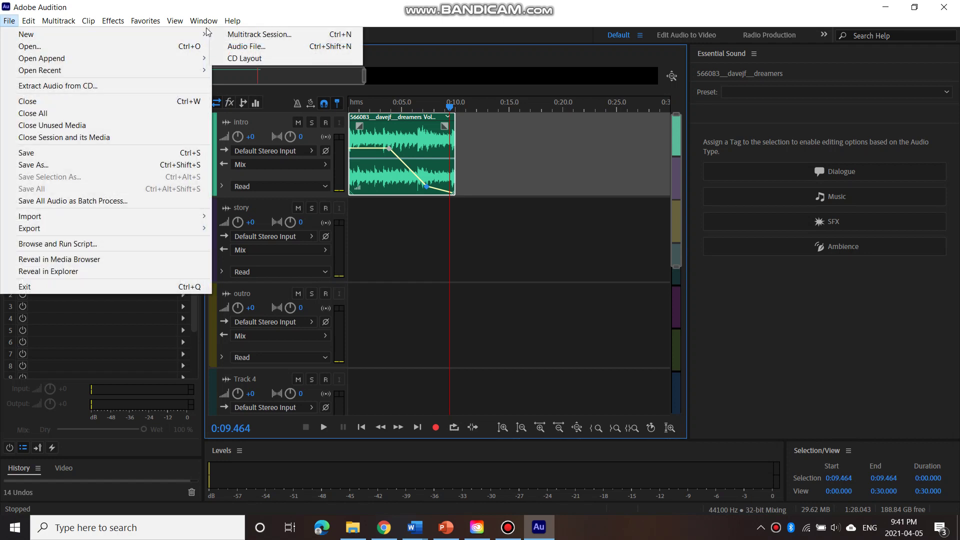
pyautogui.click(223, 44)
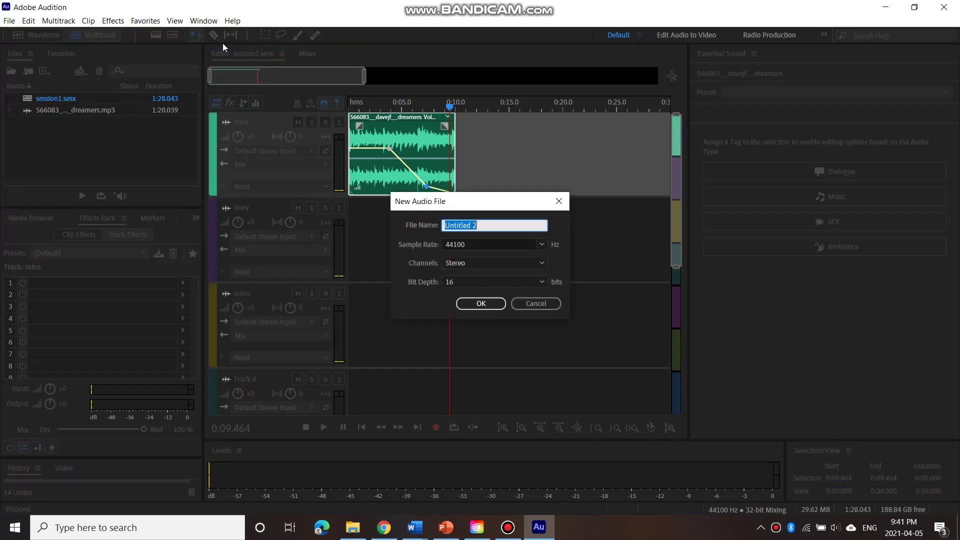
pyautogui.write('story')
pyautogui.click(482, 302)
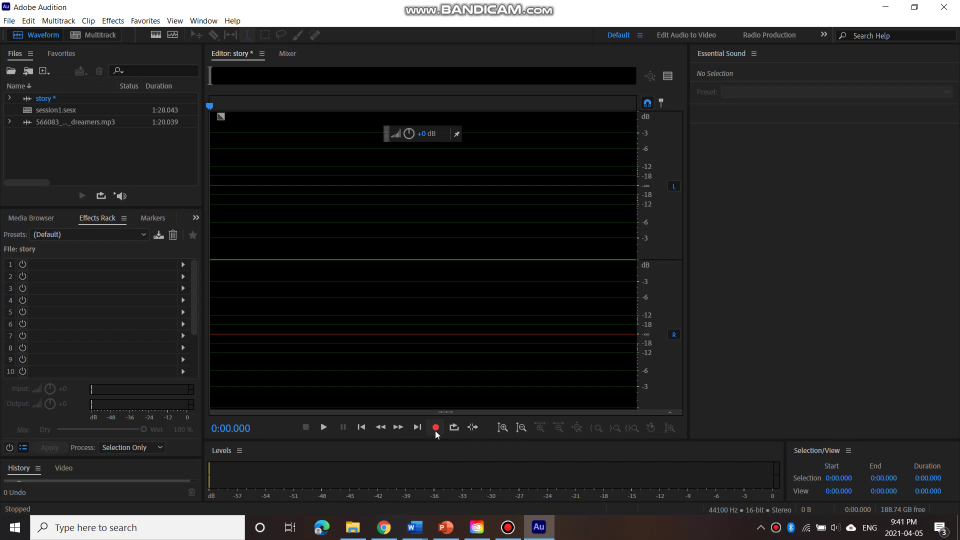
# - Record a 14.513-second spoken narration take into the story file
pyautogui.click(436, 428)
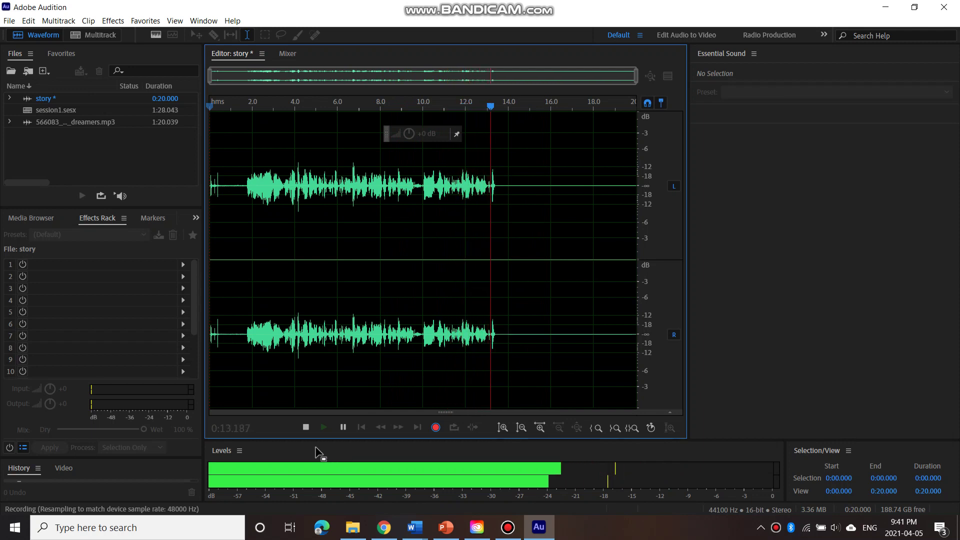
pyautogui.click(307, 429)
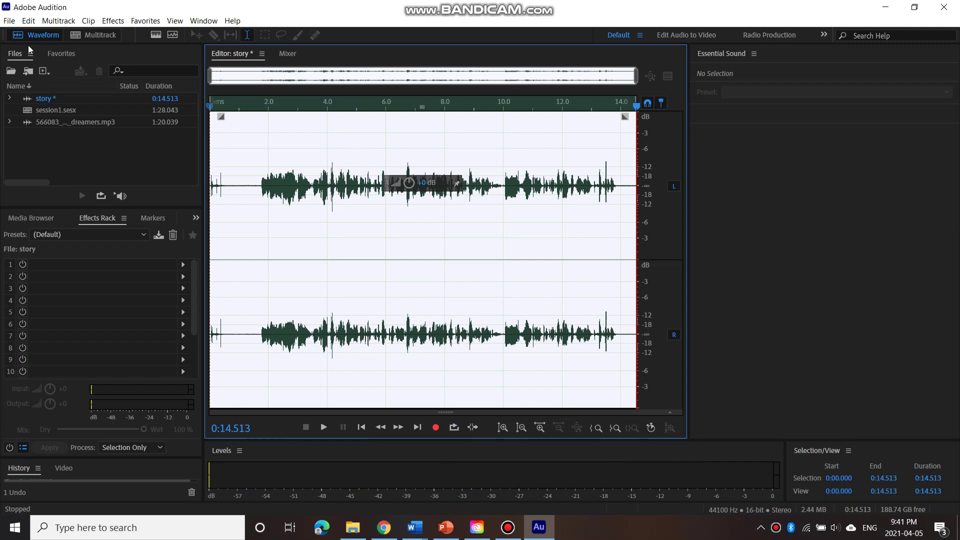
# - Save the narration as story.wav in Wave PCM format
pyautogui.click(9, 20)
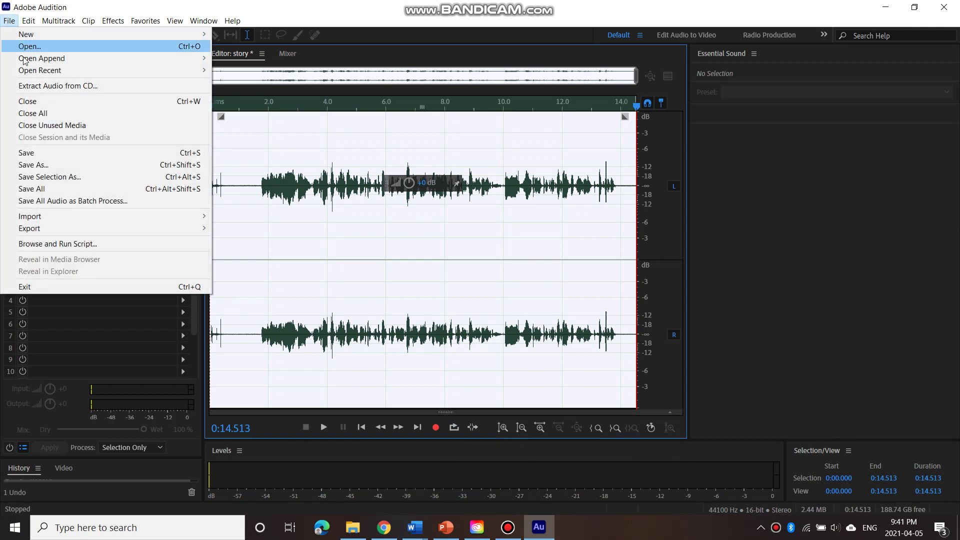
pyautogui.click(49, 158)
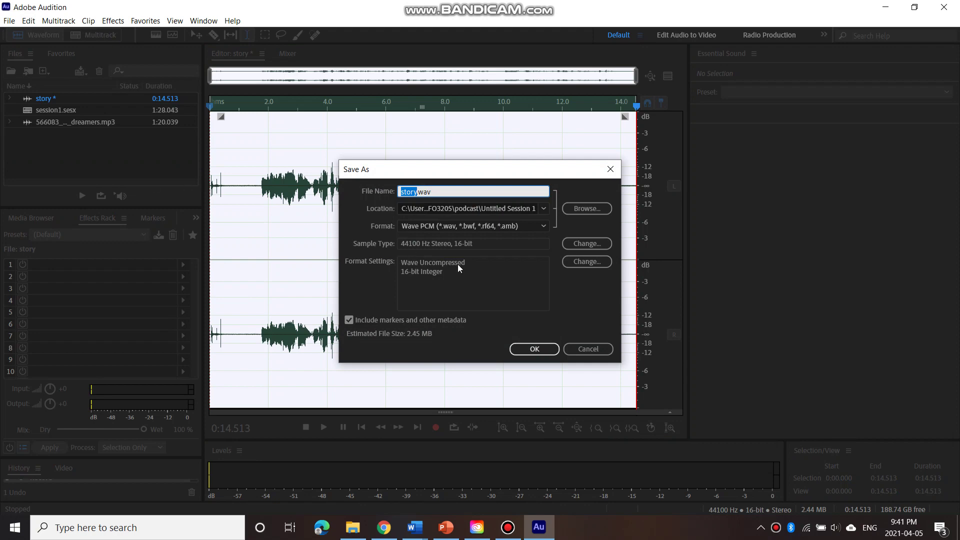
pyautogui.click(534, 348)
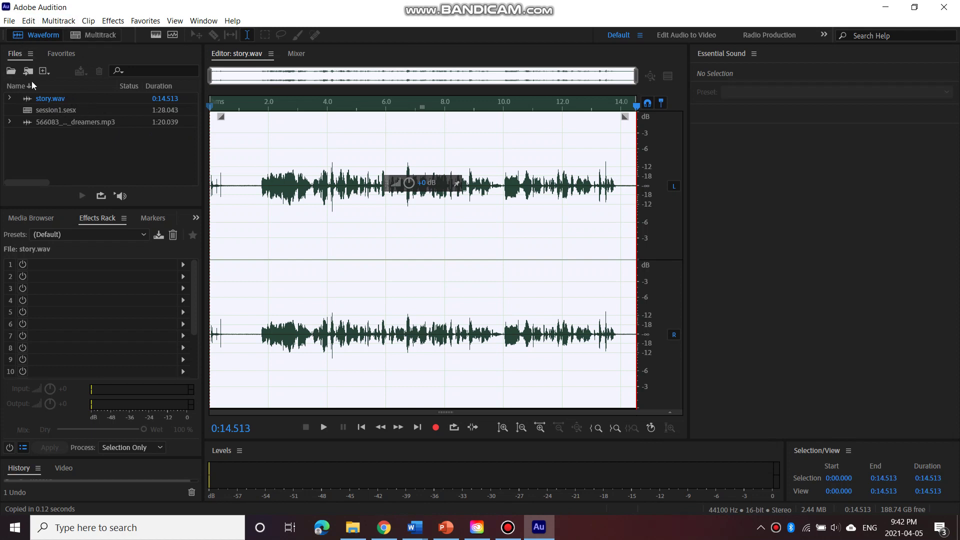
# - Open the session1.sesx multitrack session
pyautogui.click(49, 122)
pyautogui.click(44, 109)
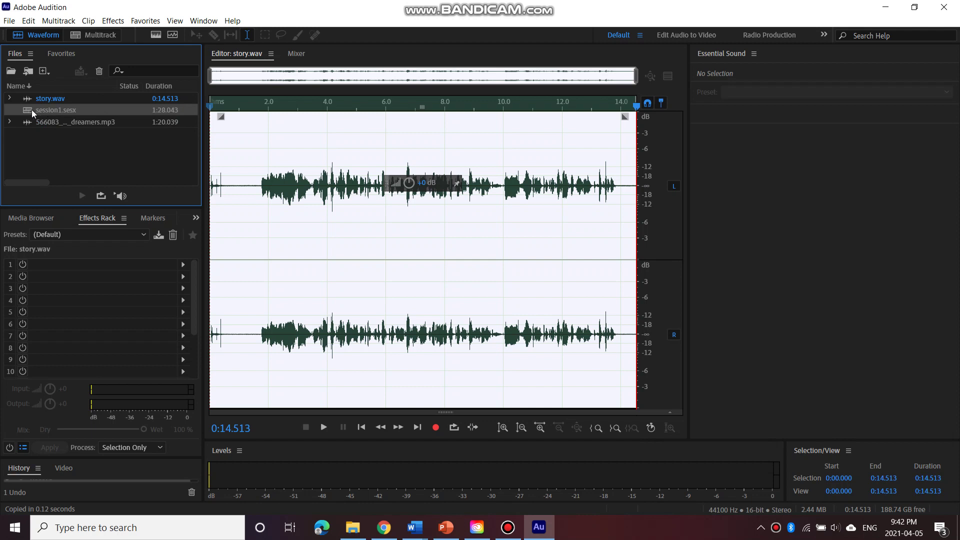
pyautogui.doubleClick(29, 110)
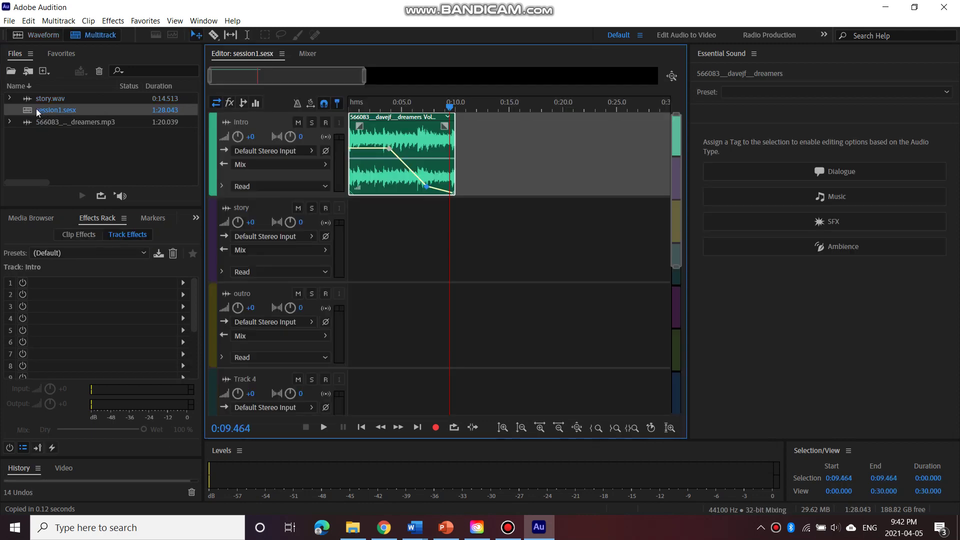
# - Place story.wav on the story track at about 0:09.5 and return the playhead to 0:00
pyautogui.click(49, 99)
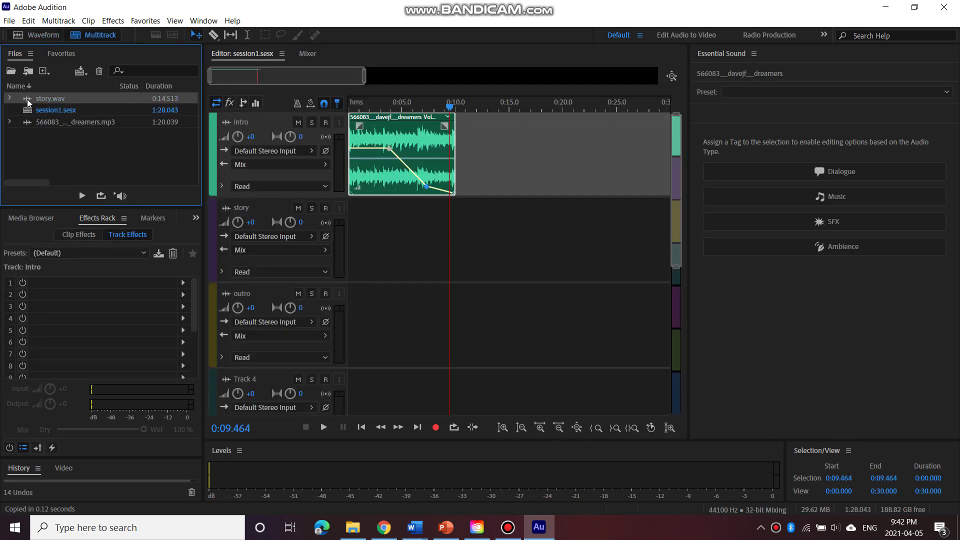
pyautogui.moveTo(28, 102); pyautogui.dragTo(451, 247)
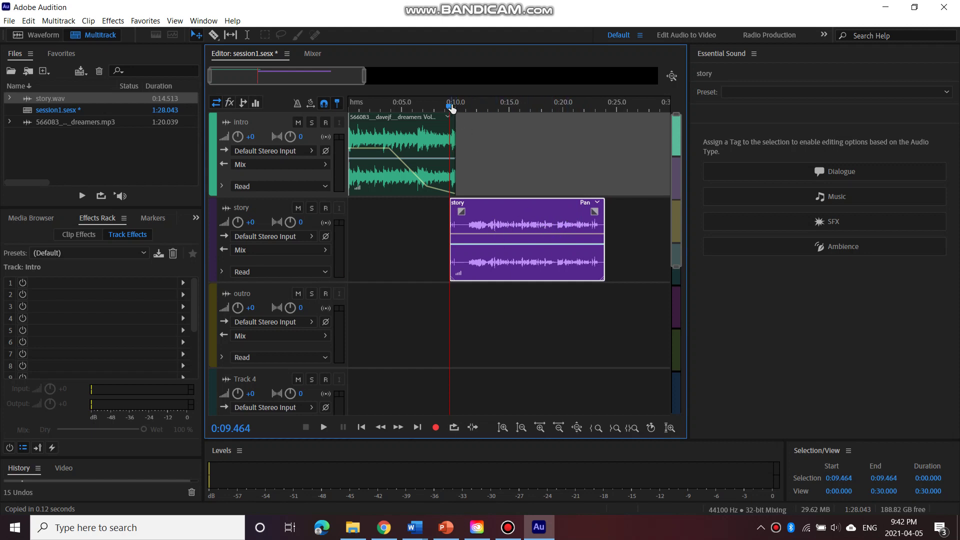
pyautogui.moveTo(452, 107); pyautogui.dragTo(343, 176)
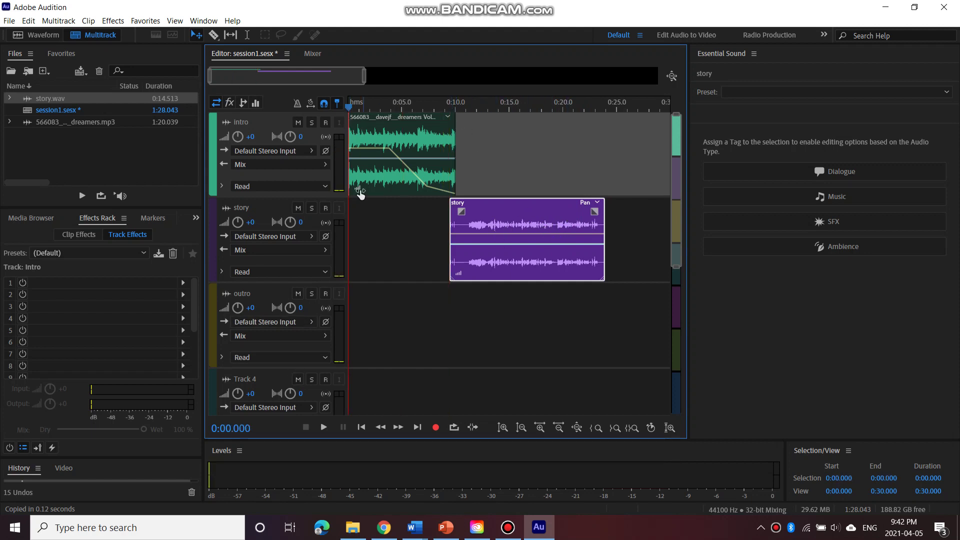
pyautogui.click(327, 429)
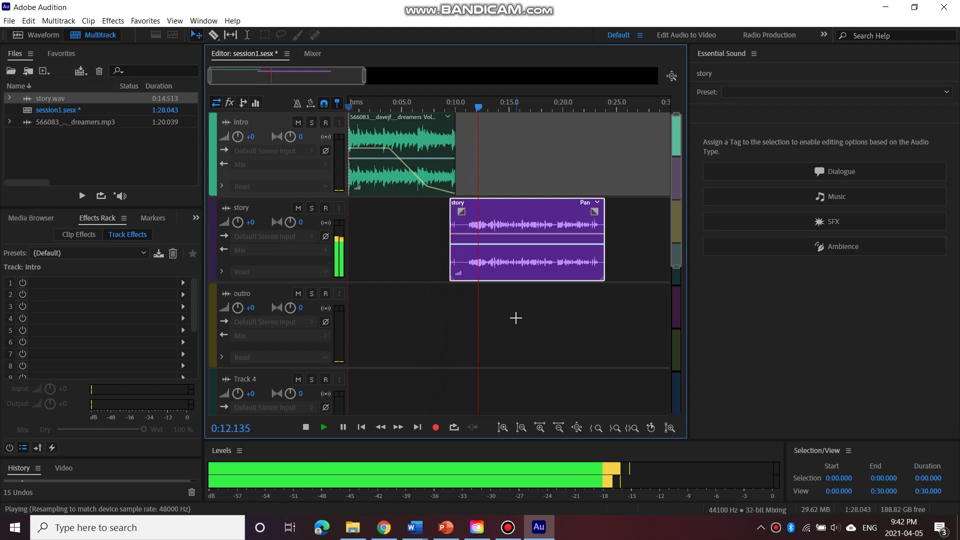
pyautogui.press('XF86AudioLowerVolume')
pyautogui.press('XF86AudioRaiseVolume')
pyautogui.press('XF86AudioRaiseVolume')
pyautogui.press('XF86AudioRaiseVolume')
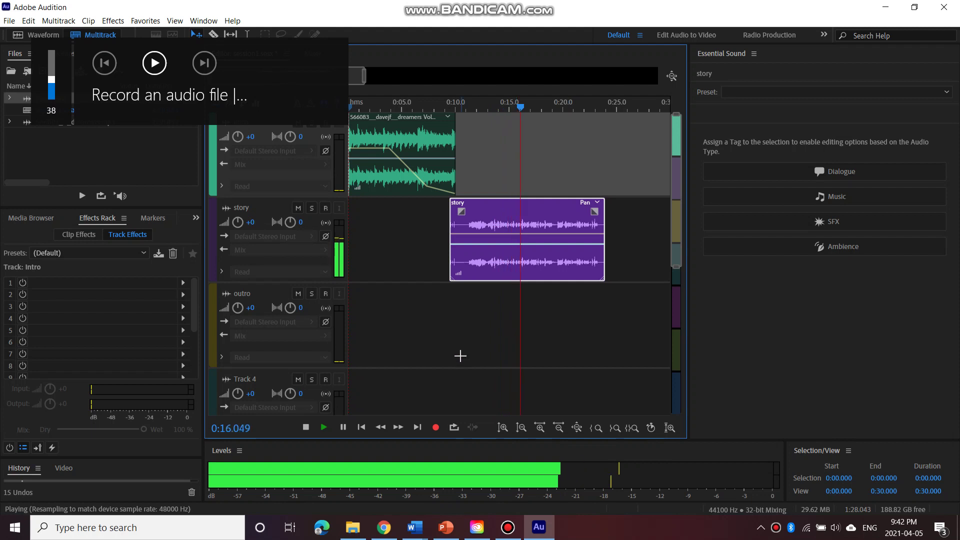
pyautogui.click(308, 430)
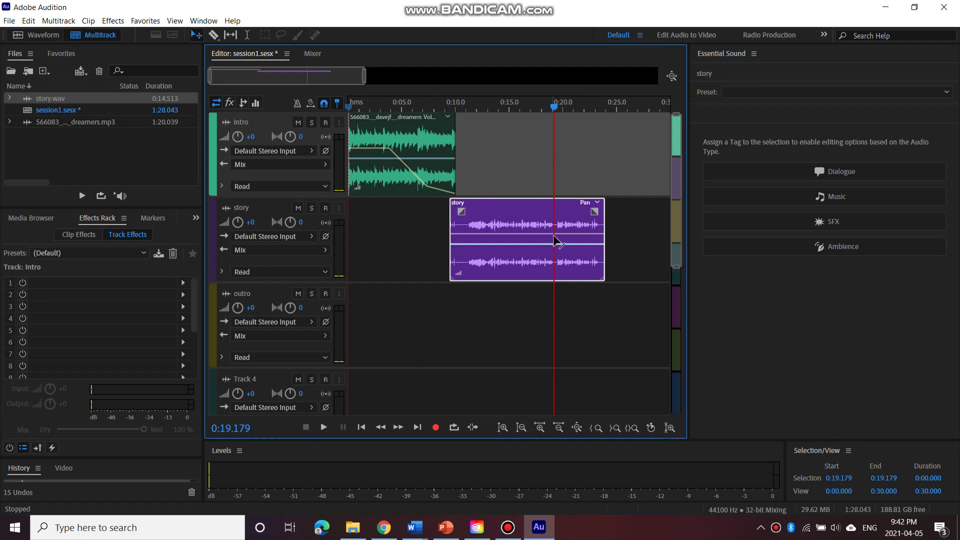
# - Nudge the story clip slightly earlier and play from about 0:02.7 to check it
pyautogui.click(498, 217)
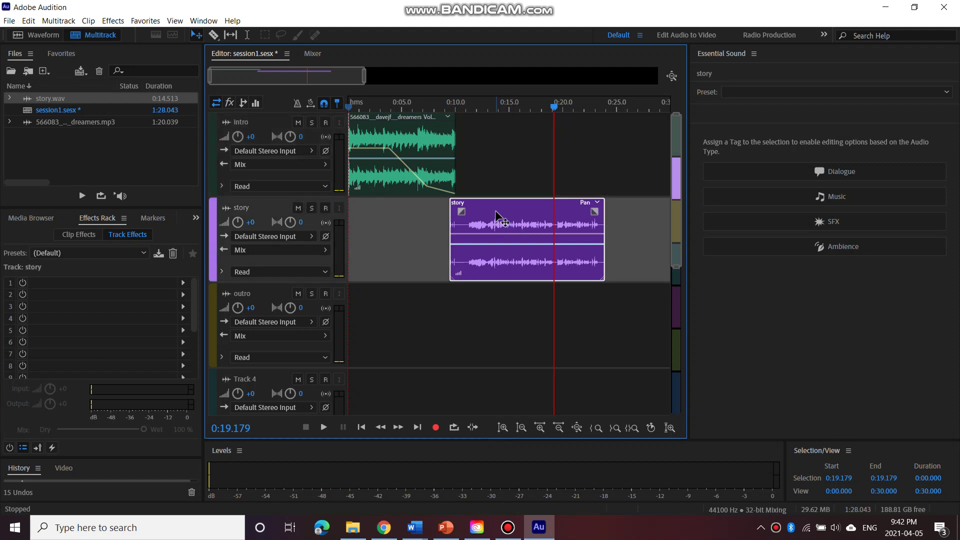
pyautogui.moveTo(506, 219); pyautogui.dragTo(480, 220)
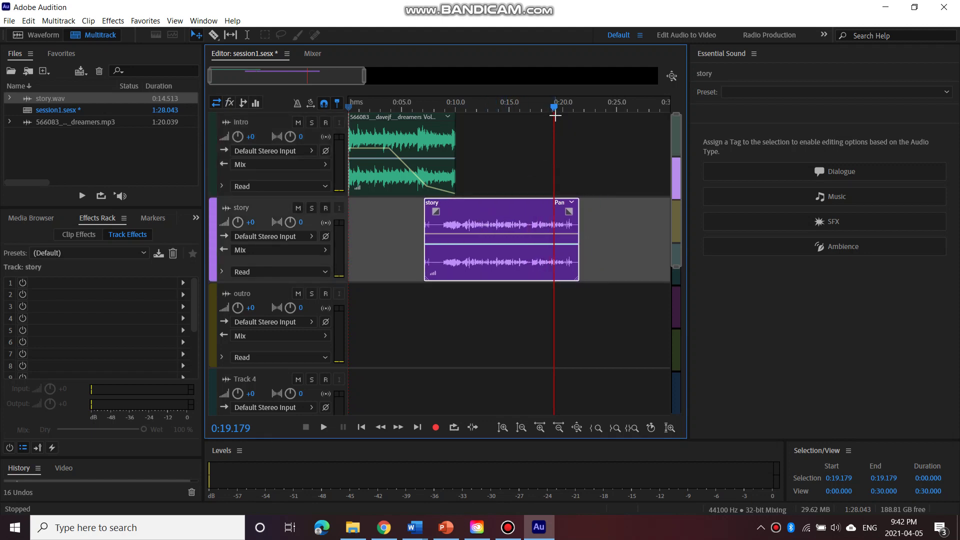
pyautogui.click(379, 255)
pyautogui.press('space')
pyautogui.press('space')
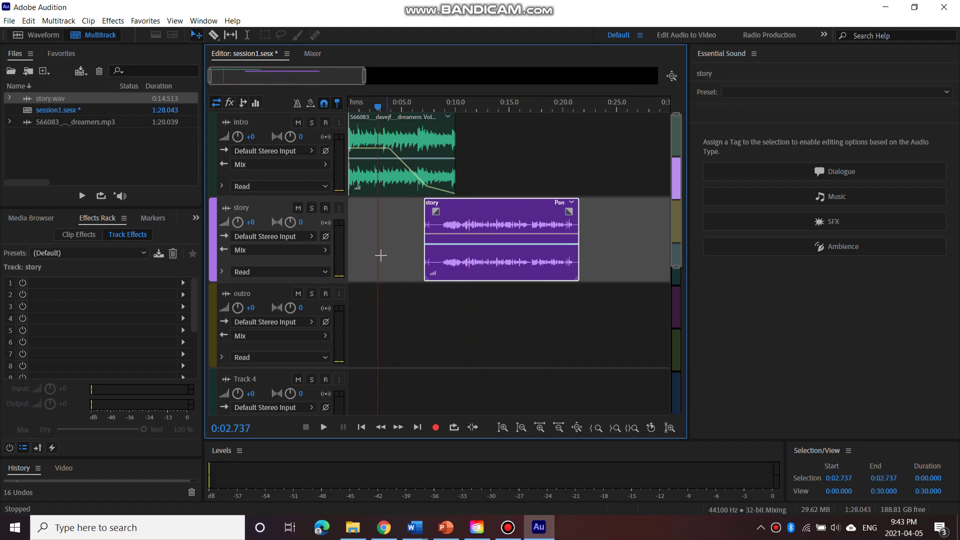
pyautogui.click(323, 427)
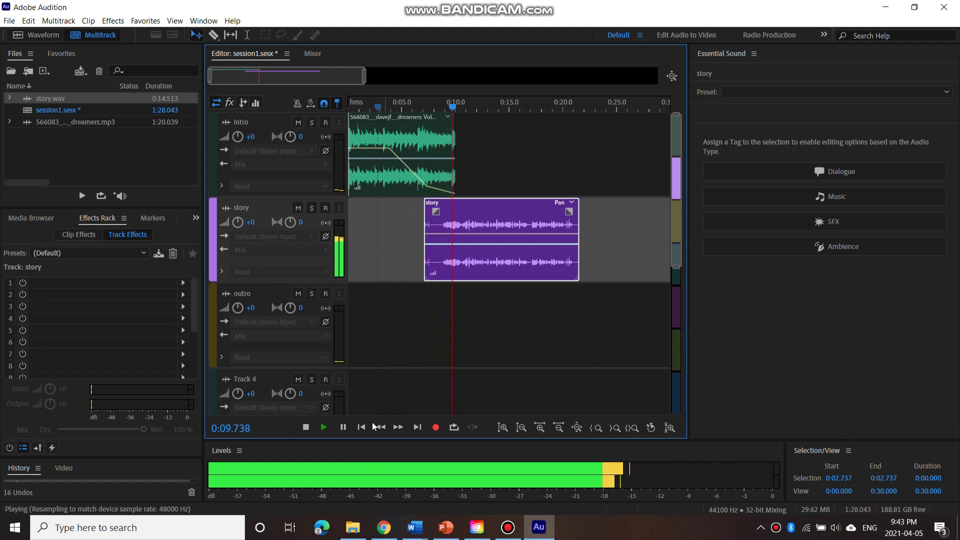
pyautogui.click(306, 427)
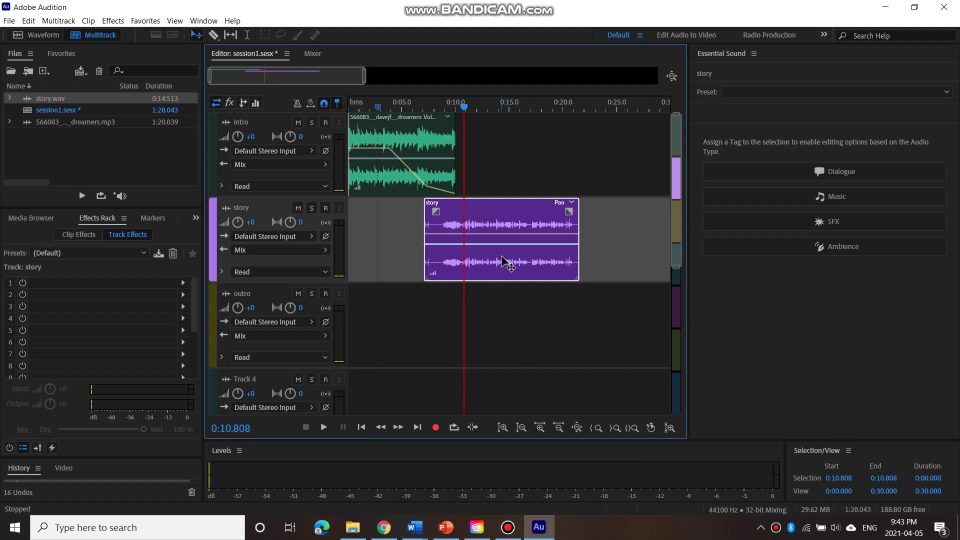
# - Move the story clip to start around 0:04.5 and replay the overlap from 0:03
pyautogui.moveTo(498, 255); pyautogui.dragTo(476, 258)
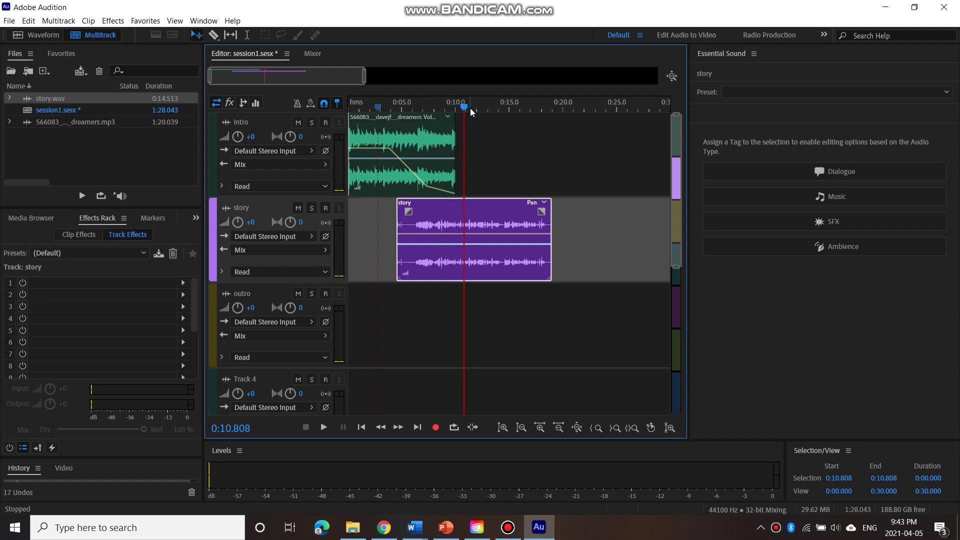
pyautogui.moveTo(464, 107); pyautogui.dragTo(382, 107)
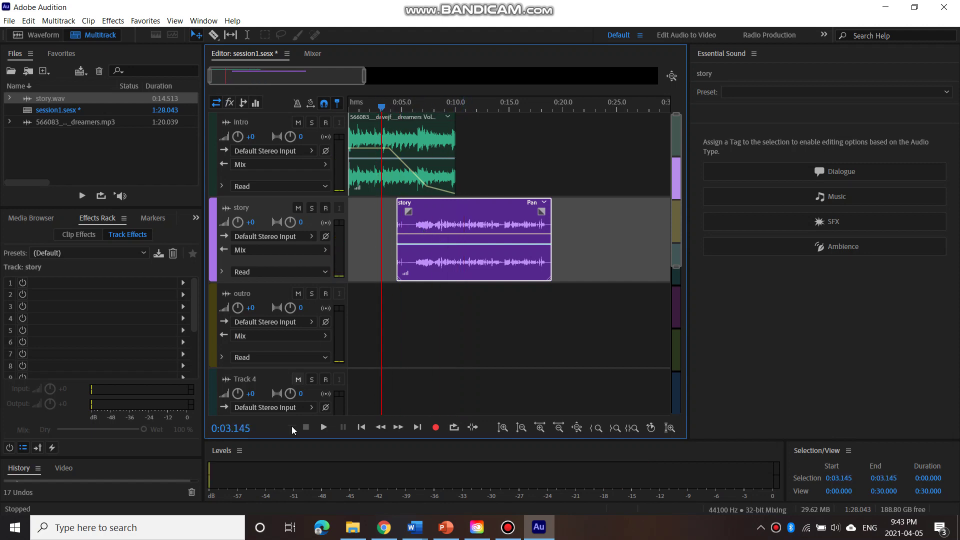
pyautogui.click(322, 428)
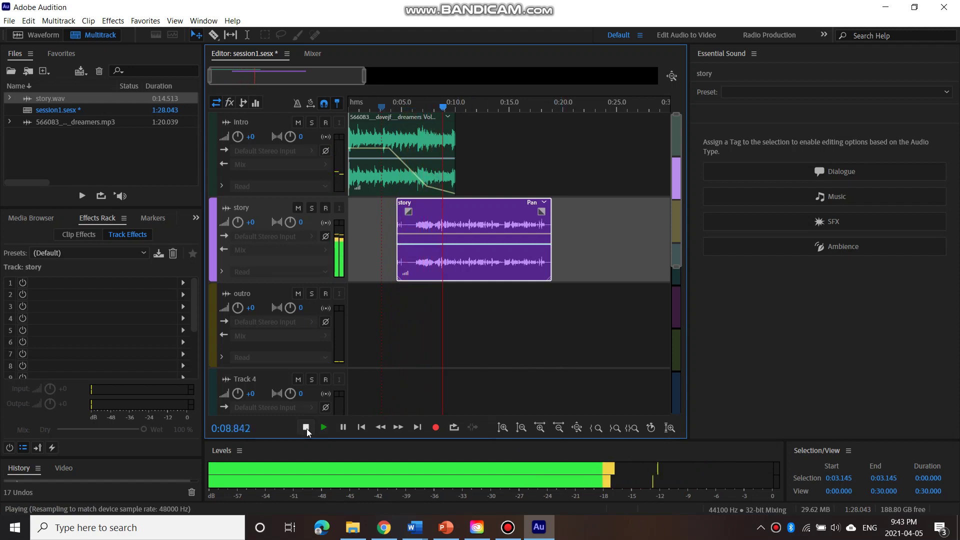
pyautogui.click(343, 428)
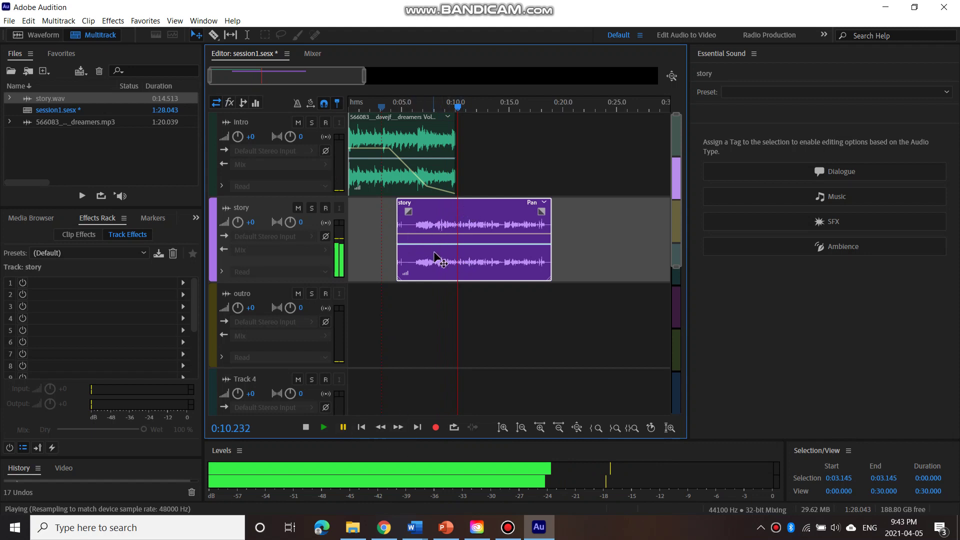
# - Open story.wav in the Waveform editor and boost its volume by about +5.1 dB
pyautogui.doubleClick(438, 223)
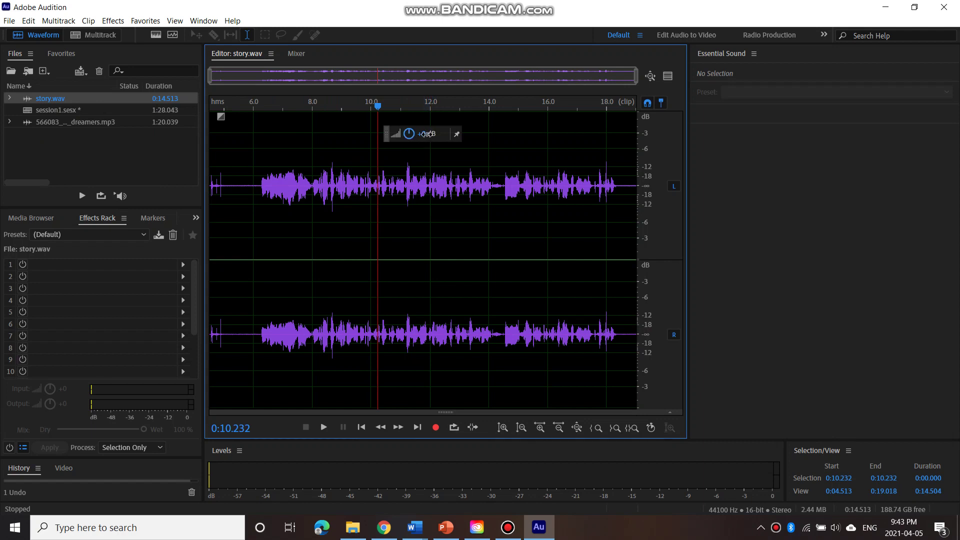
pyautogui.moveTo(426, 134); pyautogui.dragTo(438, 134)
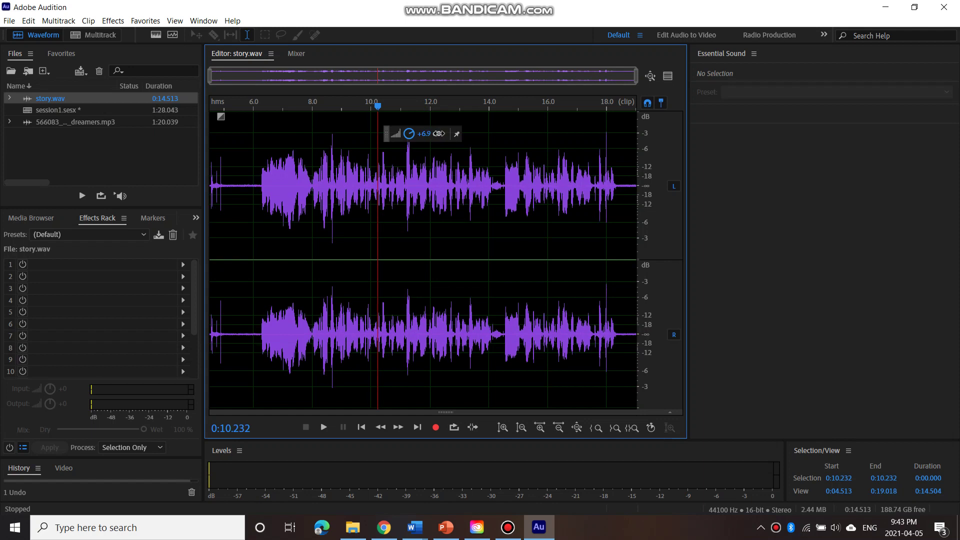
pyautogui.moveTo(439, 134); pyautogui.dragTo(437, 133)
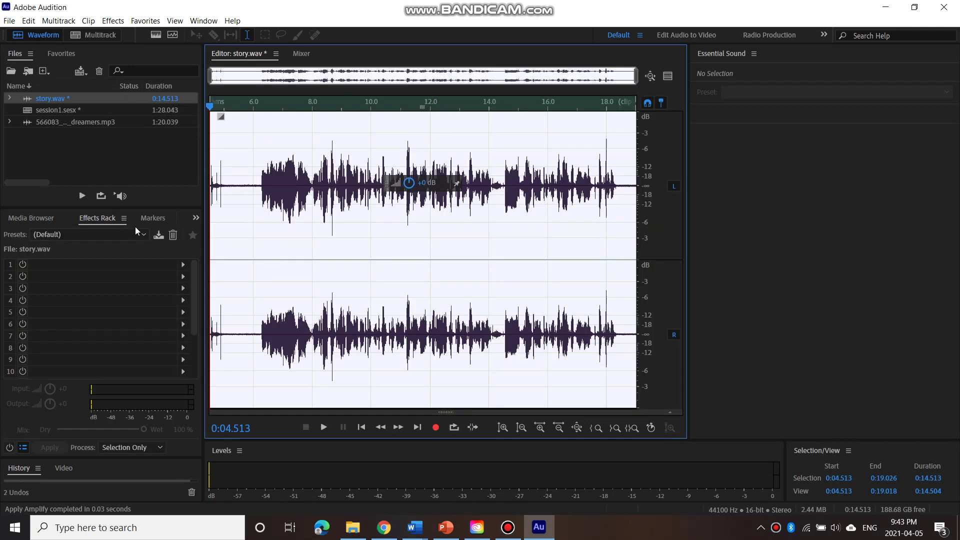
# - Return to session1 and play the intro-to-story transition from 0:04.834 to 0:09.141
pyautogui.doubleClick(57, 109)
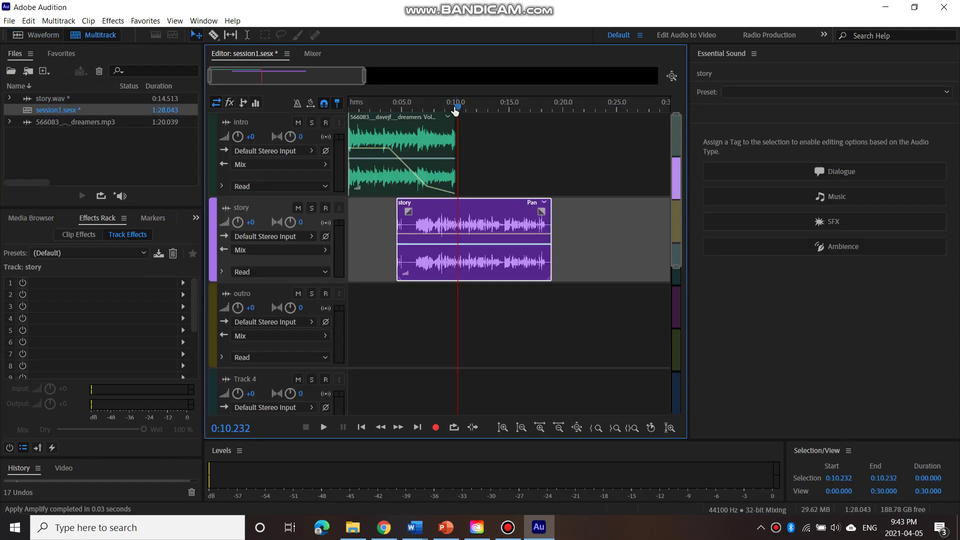
pyautogui.moveTo(455, 110); pyautogui.dragTo(399, 107)
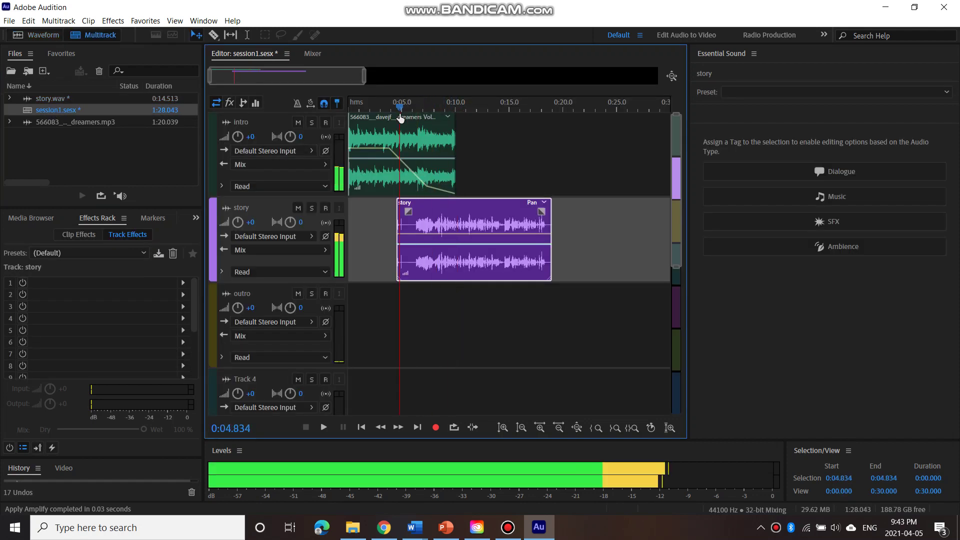
pyautogui.click(325, 425)
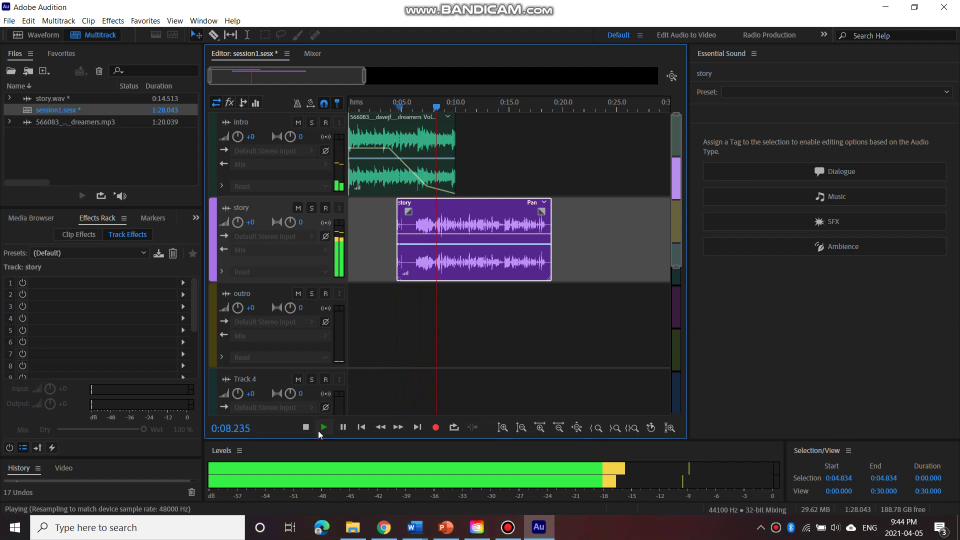
pyautogui.click(341, 431)
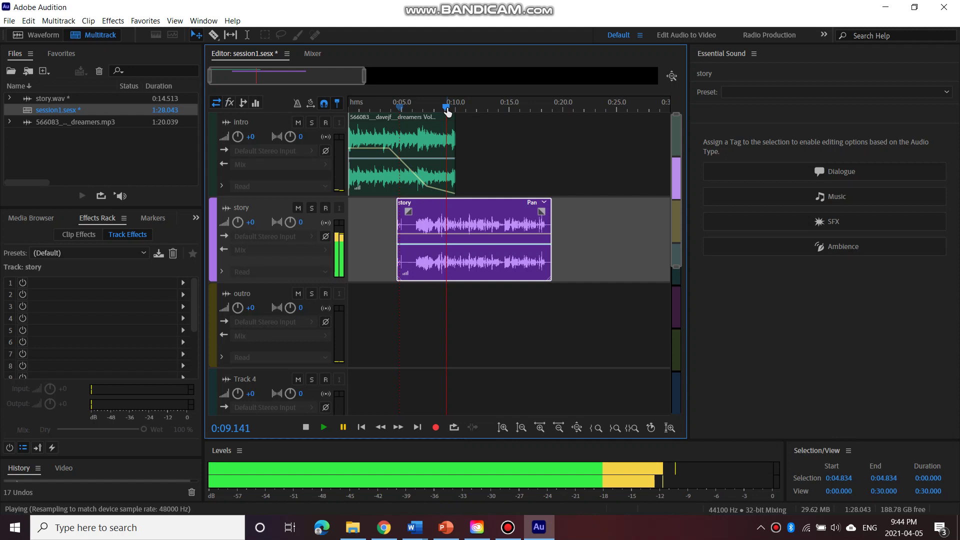
pyautogui.click(404, 145)
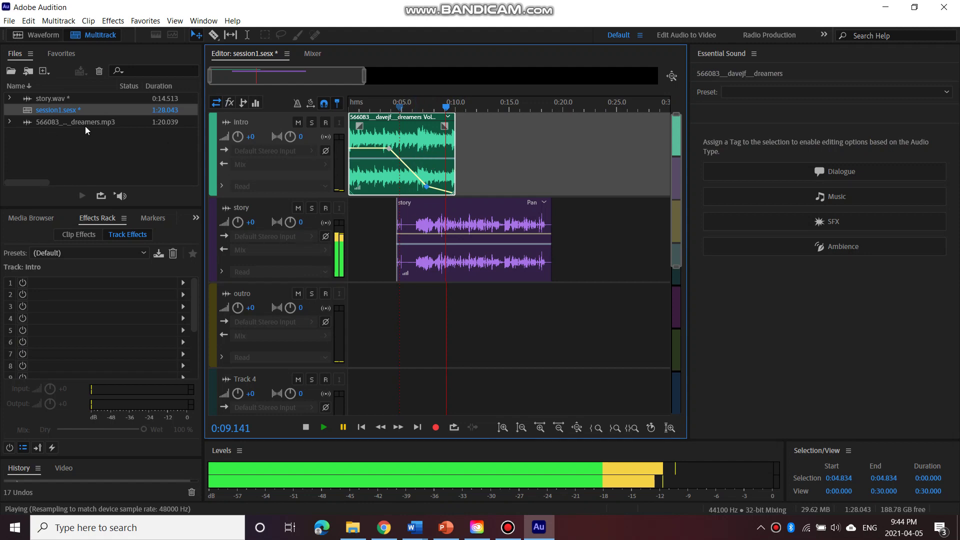
# - Copy the intro music clip onto the outro track, starting around 0:19 where the story ends
pyautogui.rightClick(401, 147)
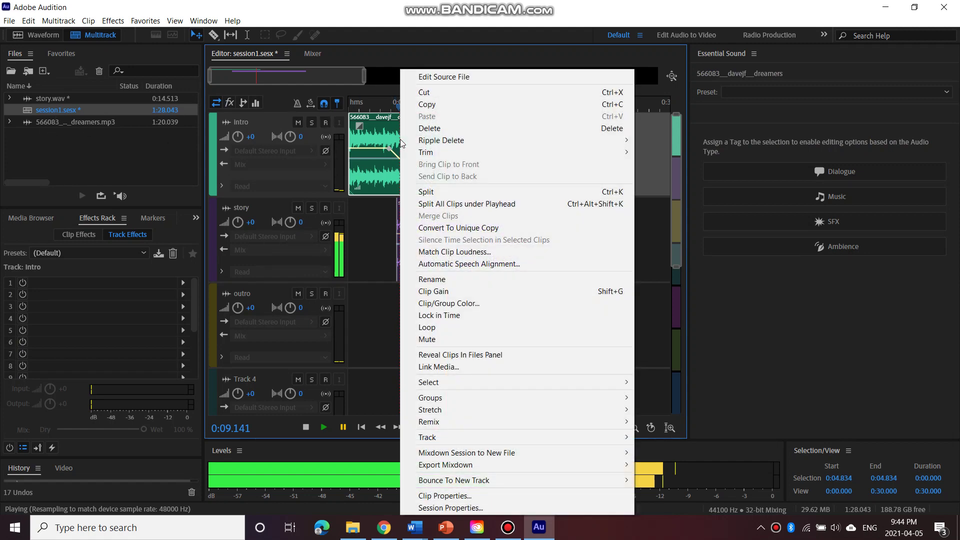
pyautogui.click(438, 109)
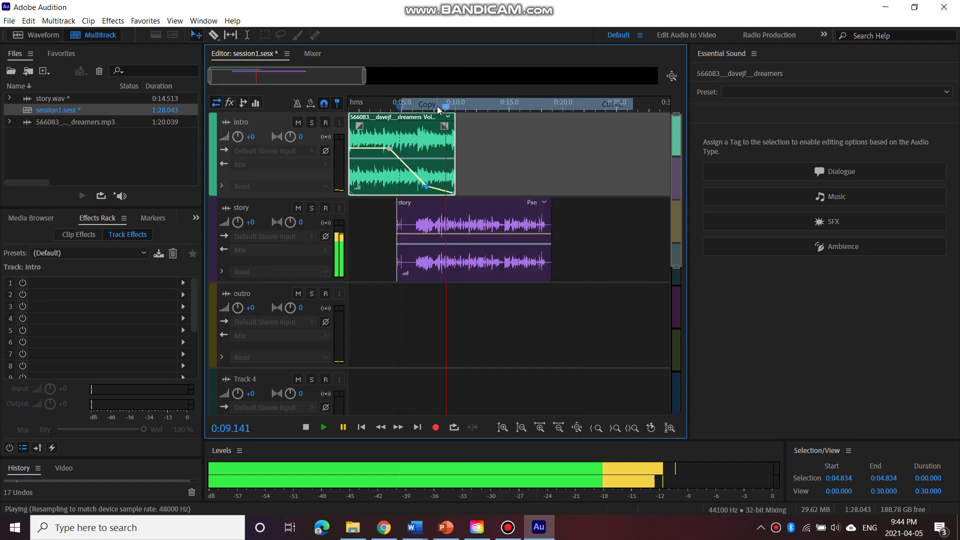
pyautogui.click(500, 317)
pyautogui.rightClick(500, 318)
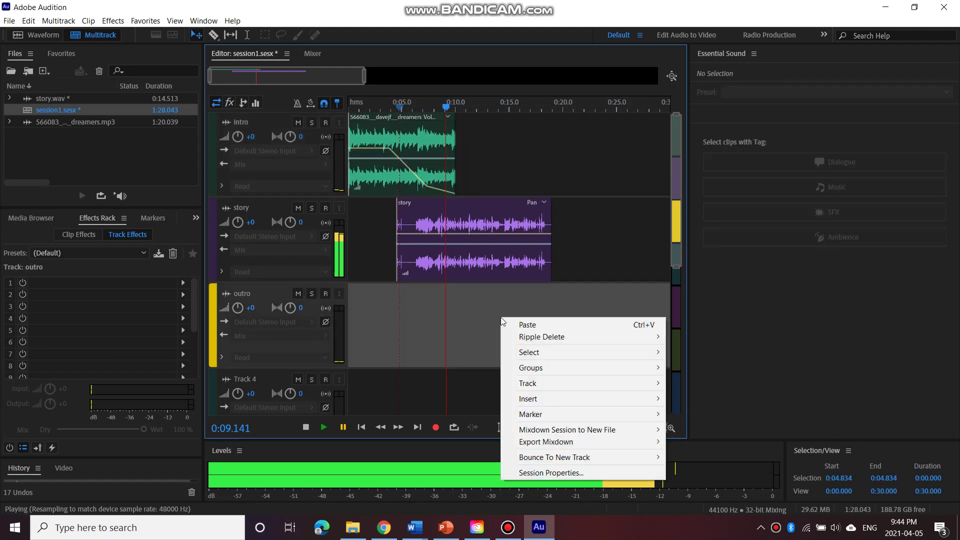
pyautogui.click(535, 326)
pyautogui.moveTo(506, 293); pyautogui.dragTo(607, 314)
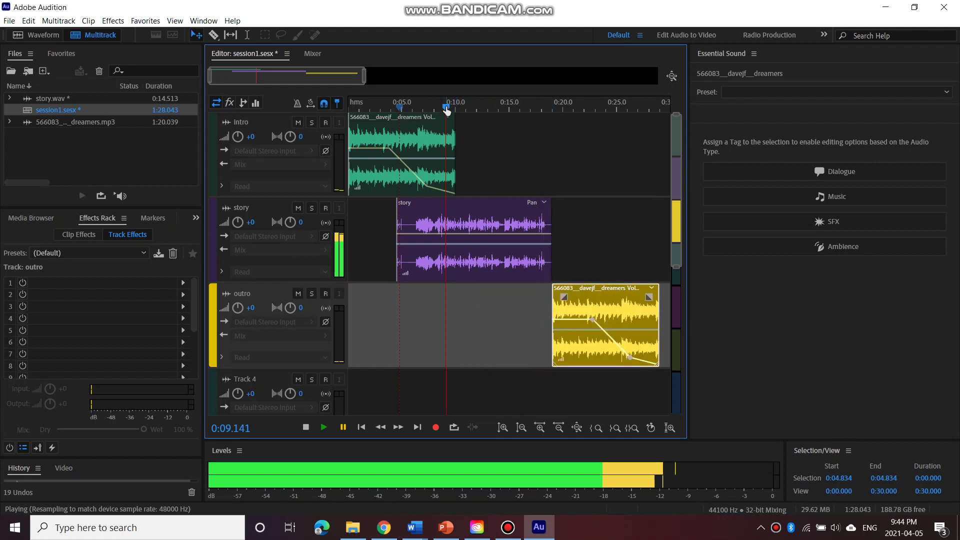
pyautogui.moveTo(455, 111); pyautogui.dragTo(521, 107)
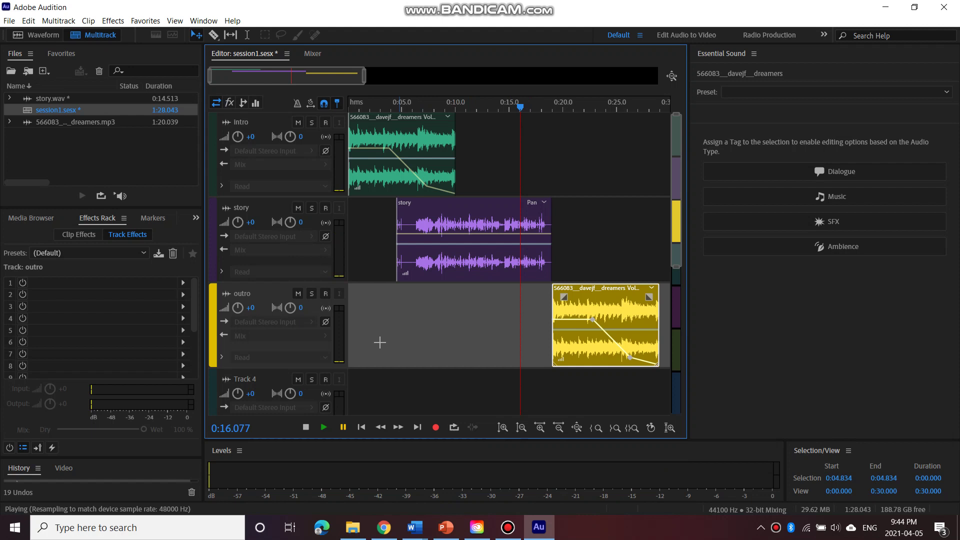
# - Play the mix from 0:16.077 into the outro, stopping at 0:25.828, then select each clip
pyautogui.click(320, 426)
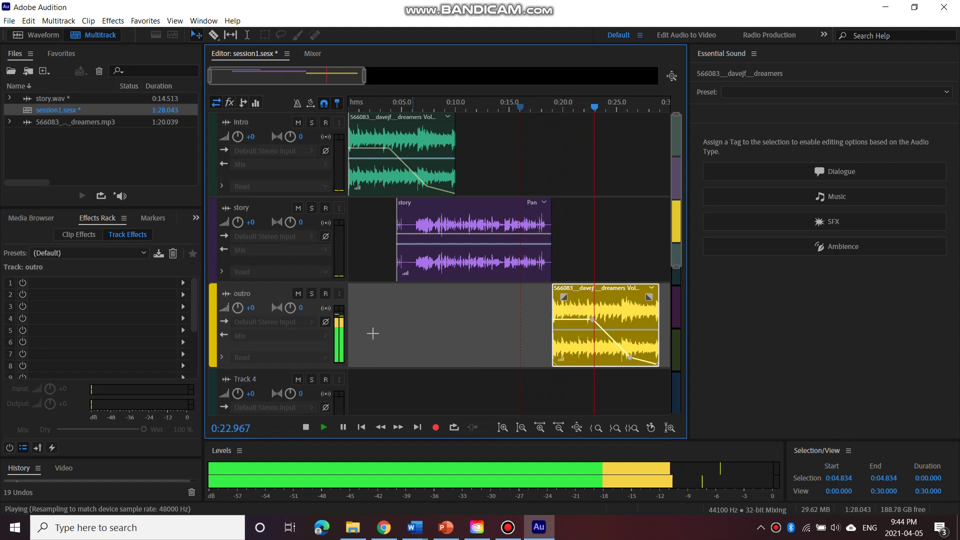
pyautogui.click(307, 429)
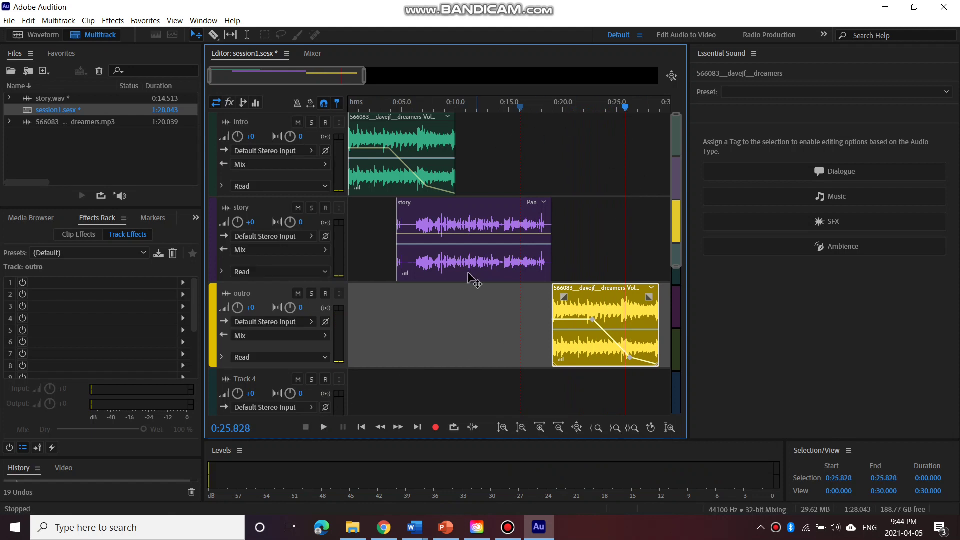
pyautogui.click(367, 132)
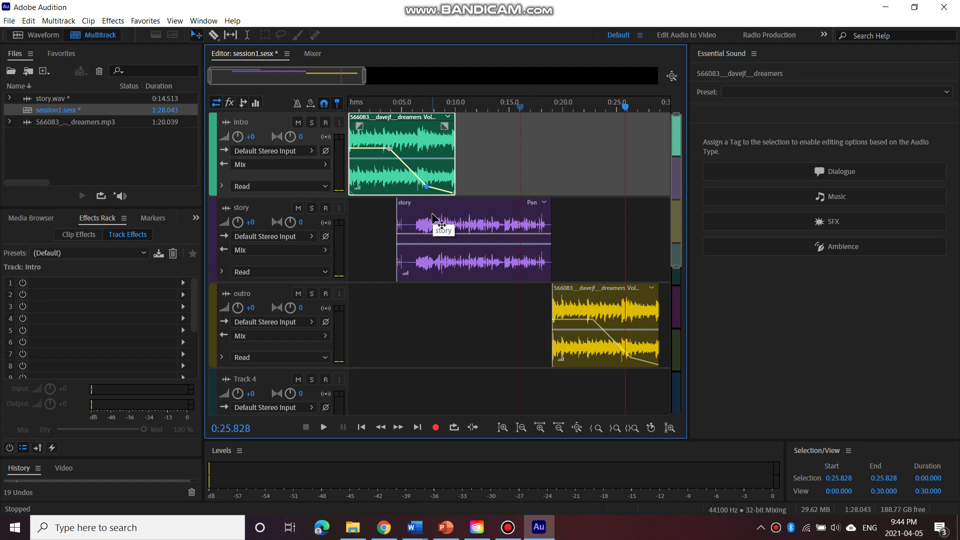
pyautogui.click(433, 218)
pyautogui.click(611, 292)
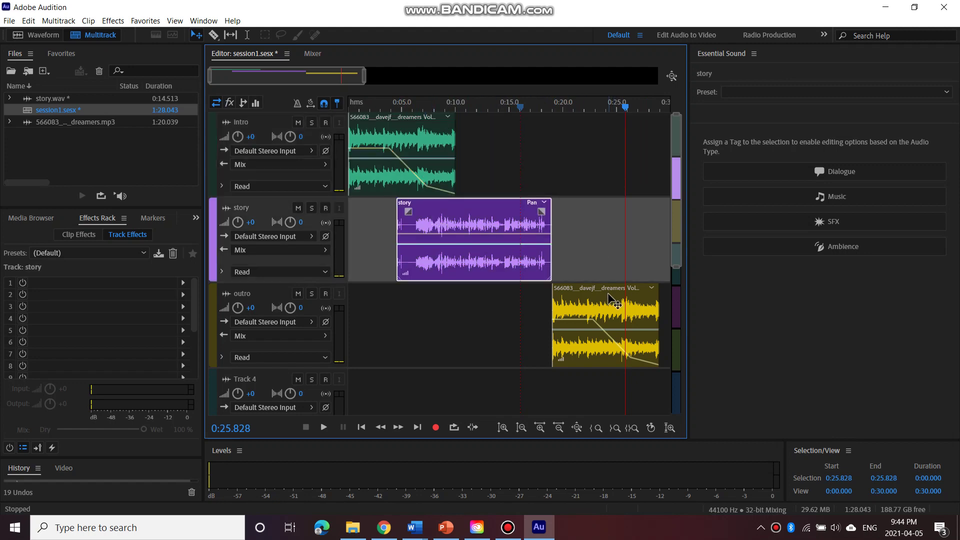
# - Save the multitrack session along with the changes to story.wav
pyautogui.click(9, 21)
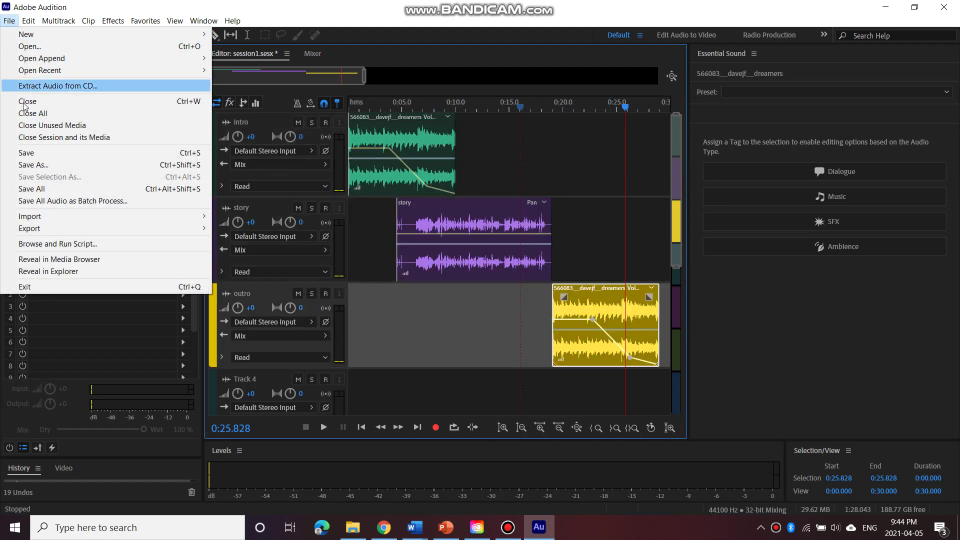
pyautogui.click(42, 151)
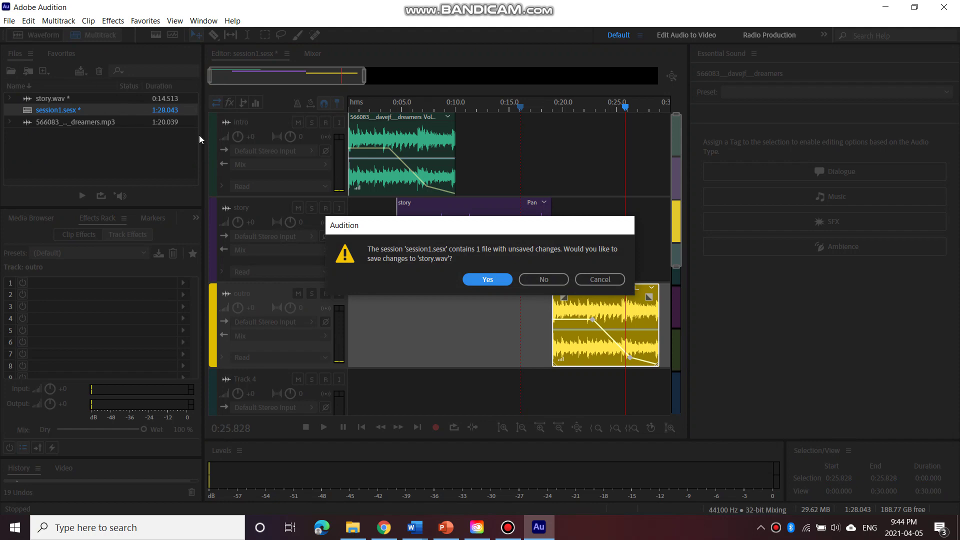
pyautogui.click(500, 279)
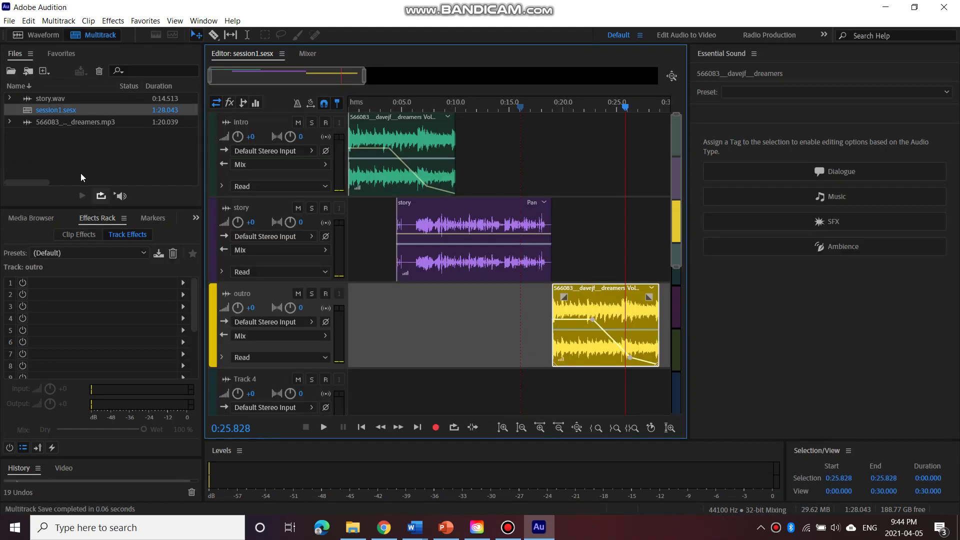
# - Open the Export Session dialog, review its format list, and cancel without exporting
pyautogui.click(8, 21)
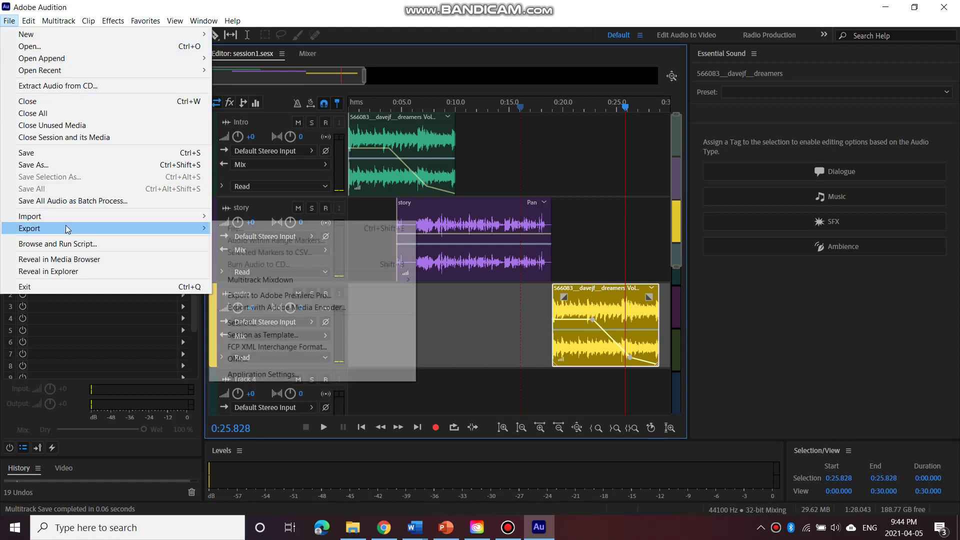
pyautogui.moveTo(92, 233)
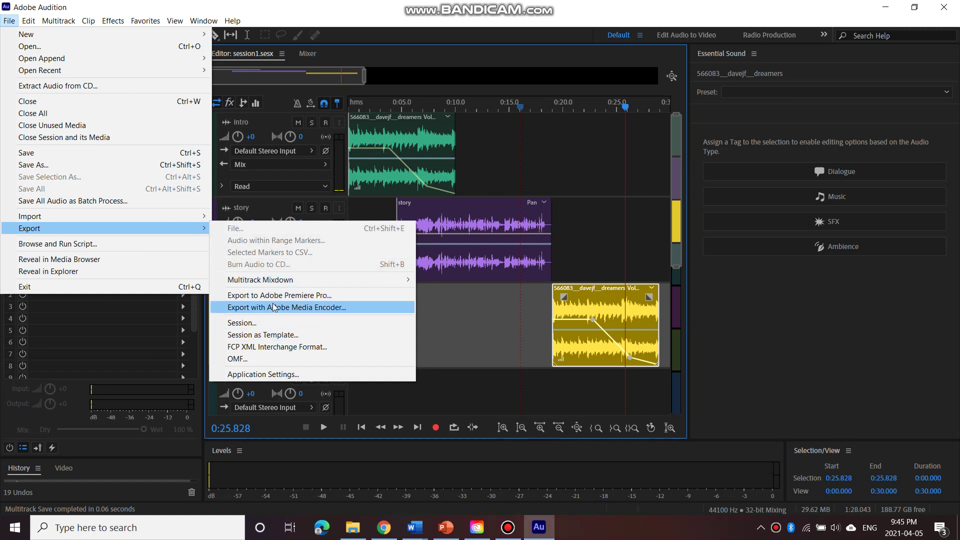
pyautogui.click(293, 328)
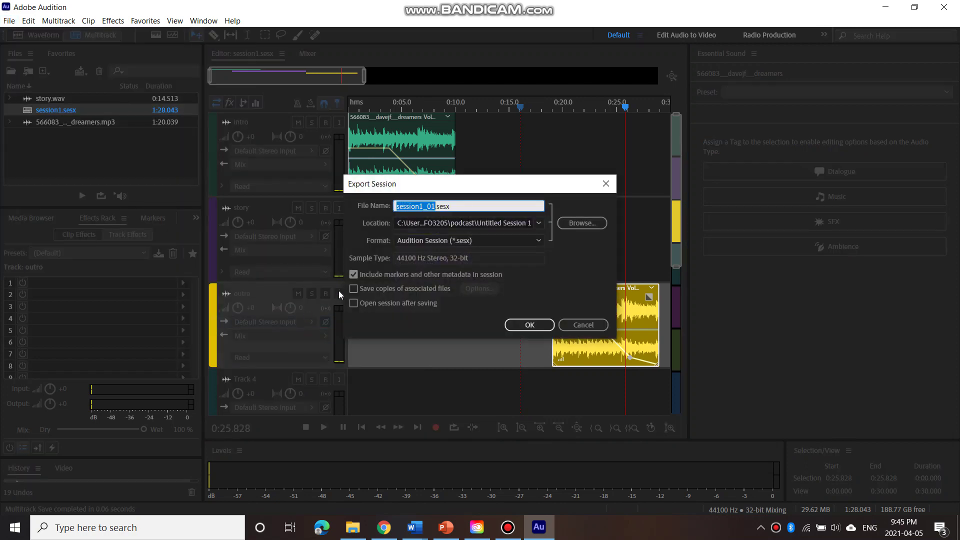
pyautogui.click(531, 246)
pyautogui.click(568, 251)
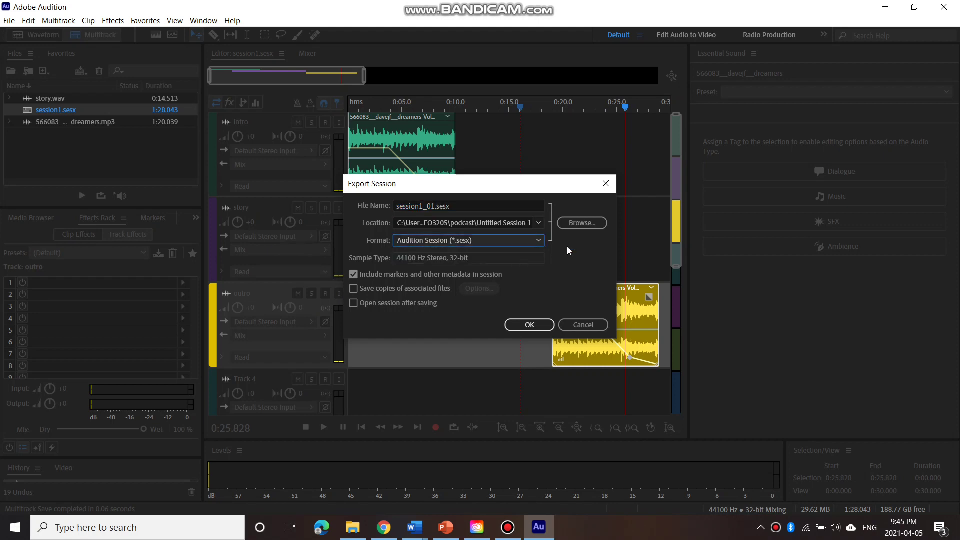
pyautogui.click(583, 324)
pyautogui.click(508, 527)
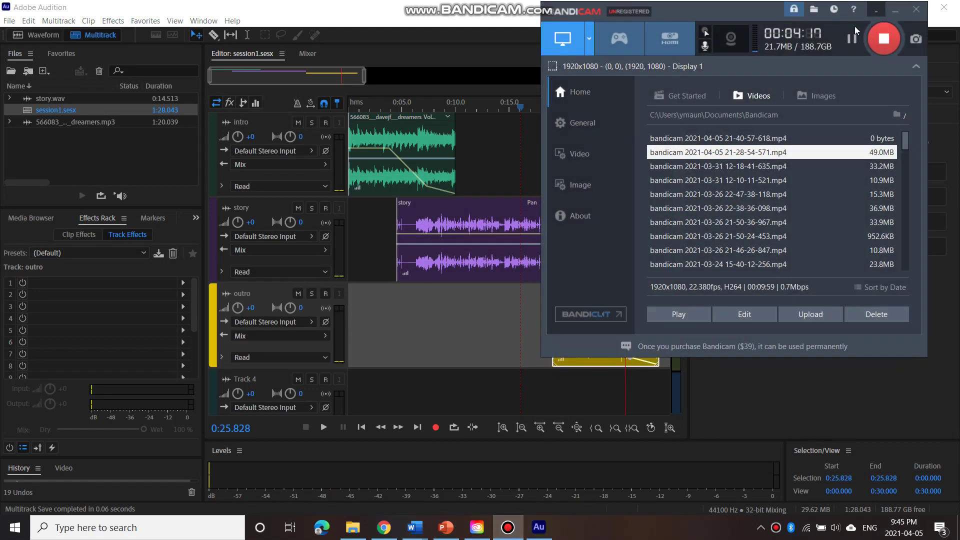
# - Open the Export with Adobe Media Encoder dialog, which defaults to session1.aac, AAC 128 kbps stereo
pyautogui.click(853, 39)
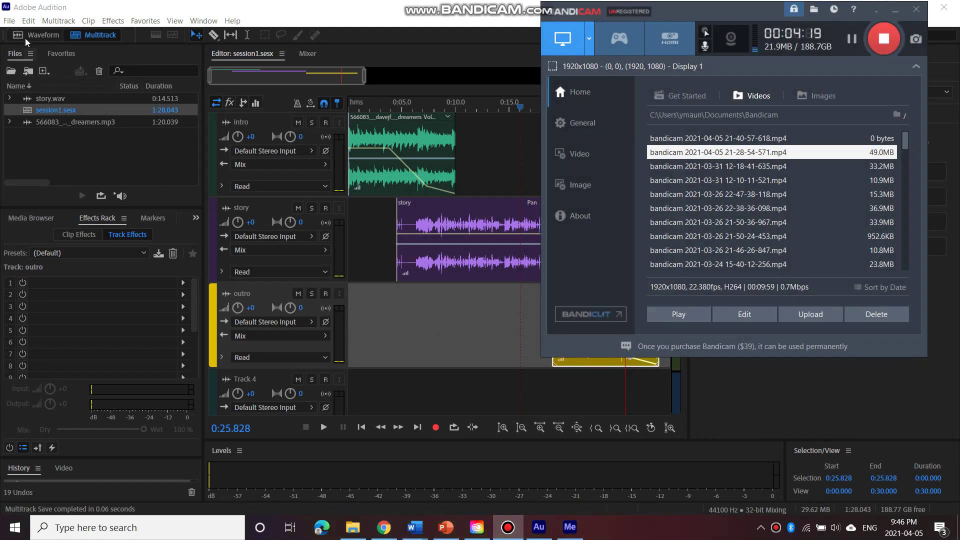
pyautogui.click(9, 20)
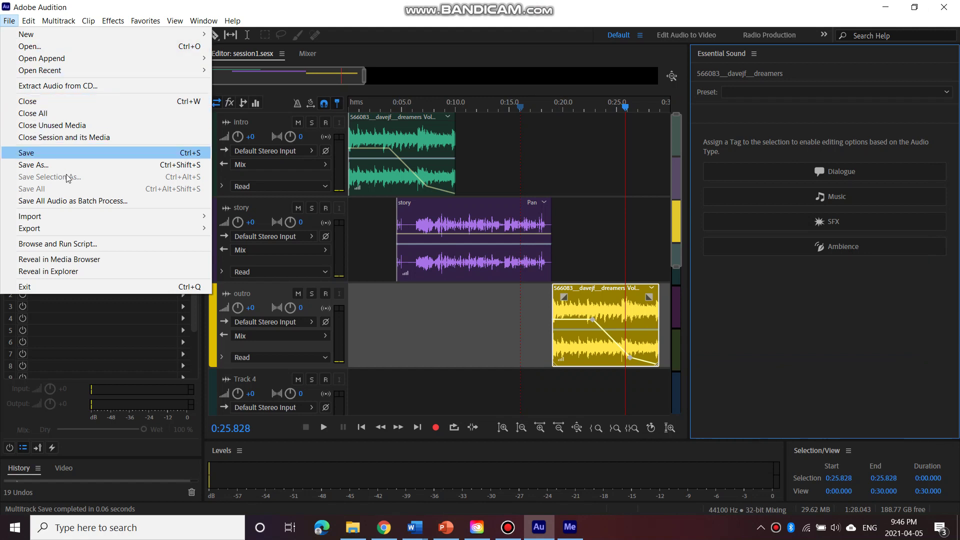
pyautogui.moveTo(85, 219)
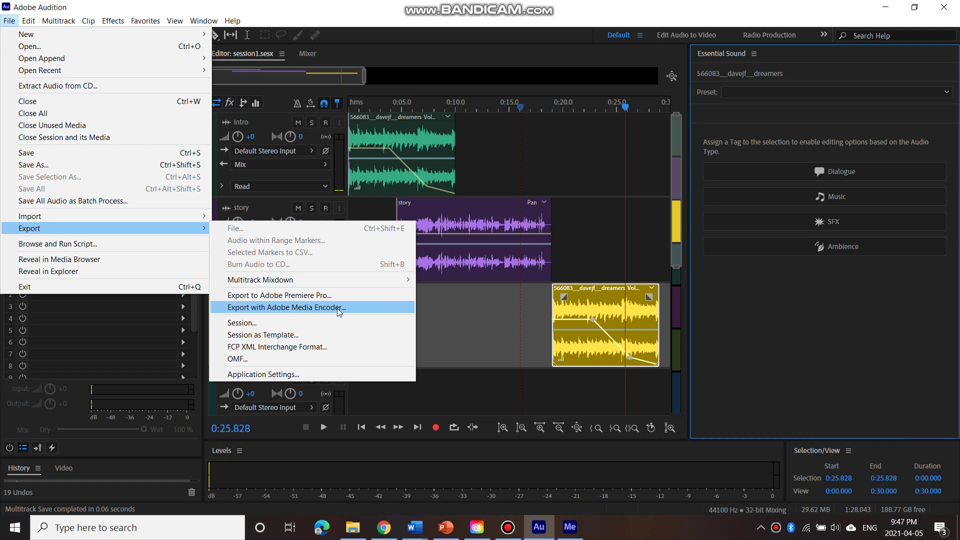
pyautogui.click(338, 309)
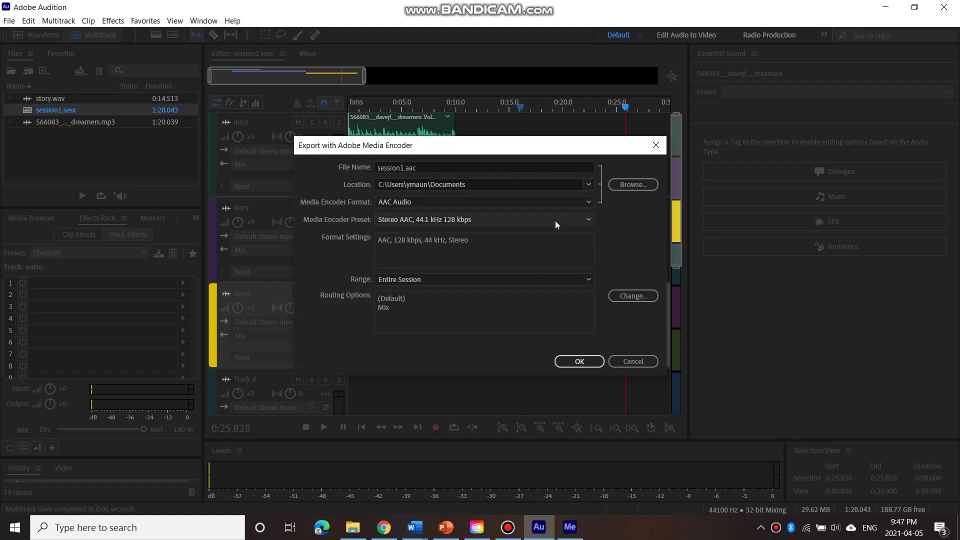
# - Change the export format to MP3 at 128 kbps and browse for the save location
pyautogui.click(589, 202)
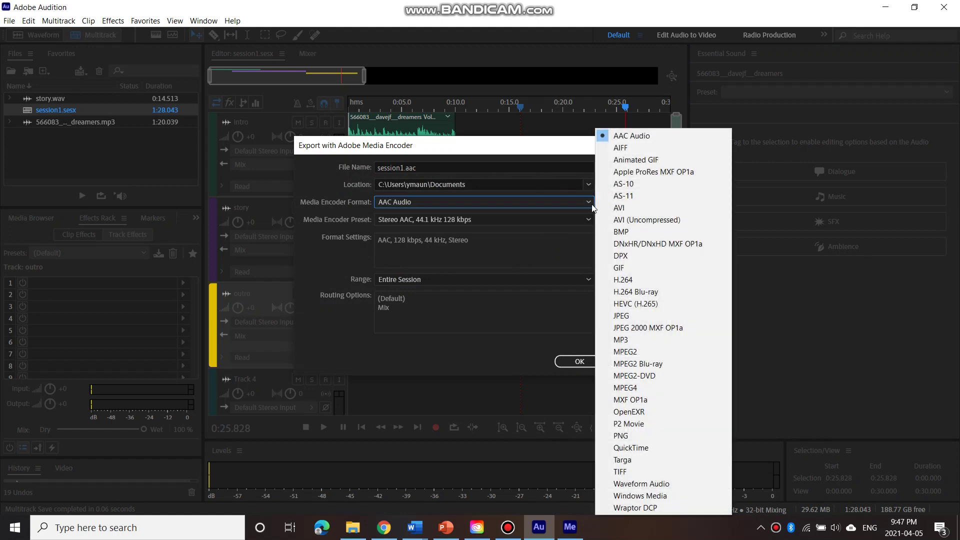
pyautogui.click(632, 341)
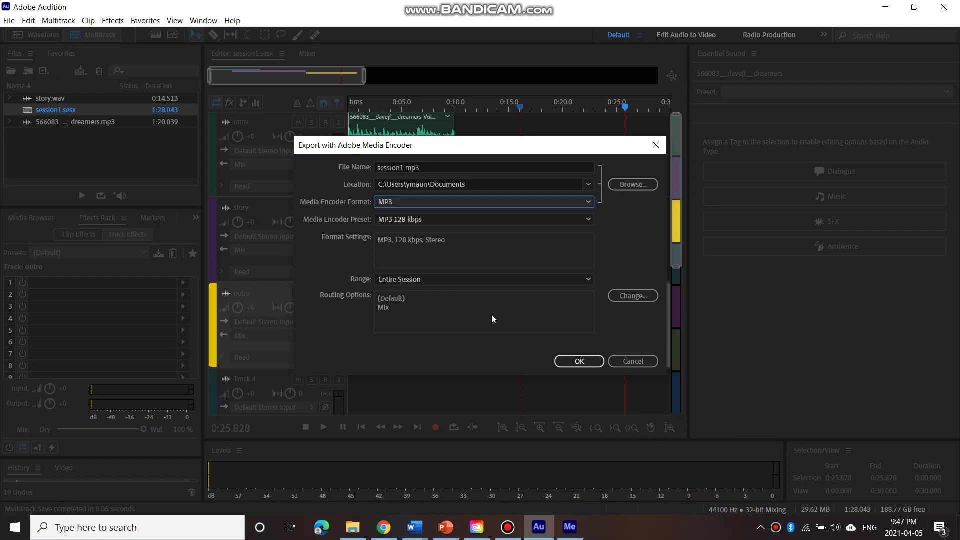
pyautogui.click(635, 185)
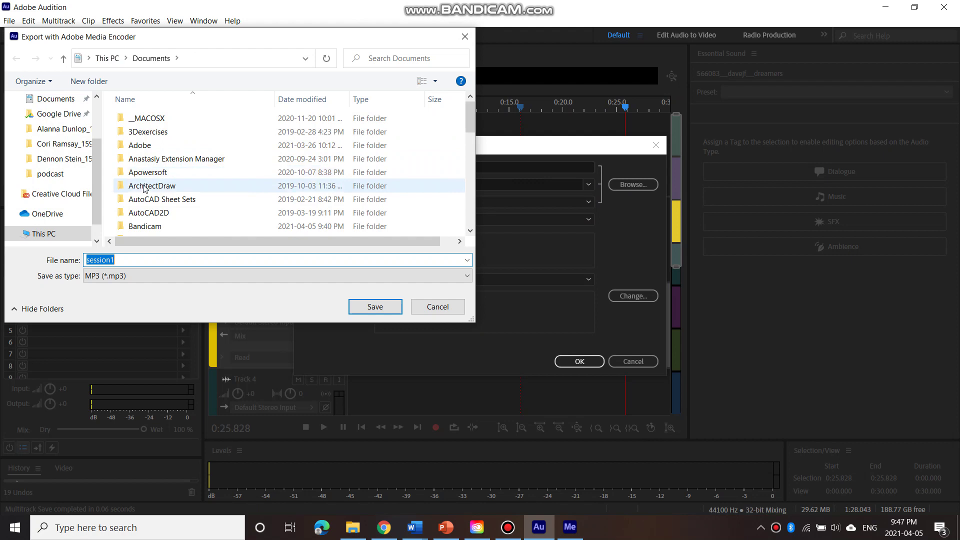
# - Navigate to the Documents\FDU\INFO3205\podcast folder in the save browser
pyautogui.scroll(-6, 145, 188)
pyautogui.click(154, 135)
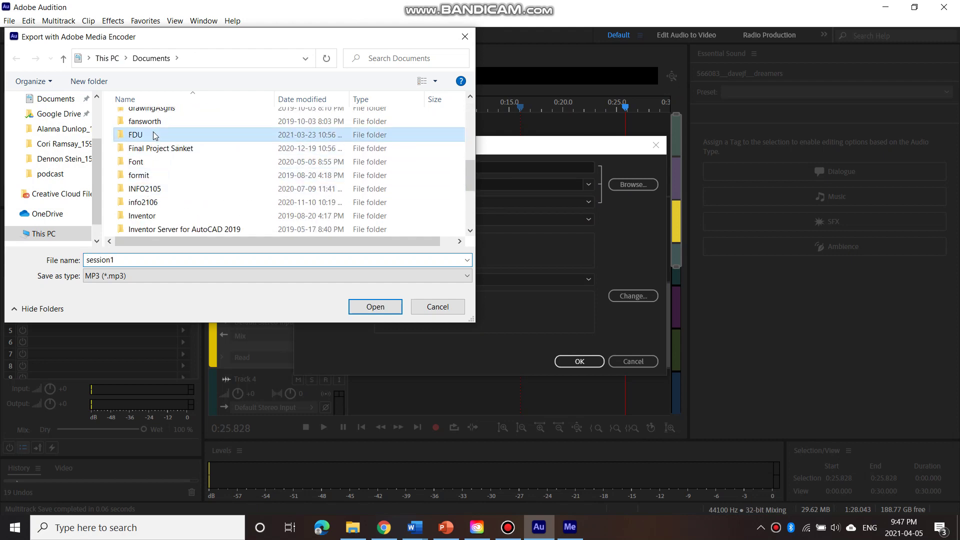
pyautogui.doubleClick(154, 135)
pyautogui.scroll(-1, 161, 215)
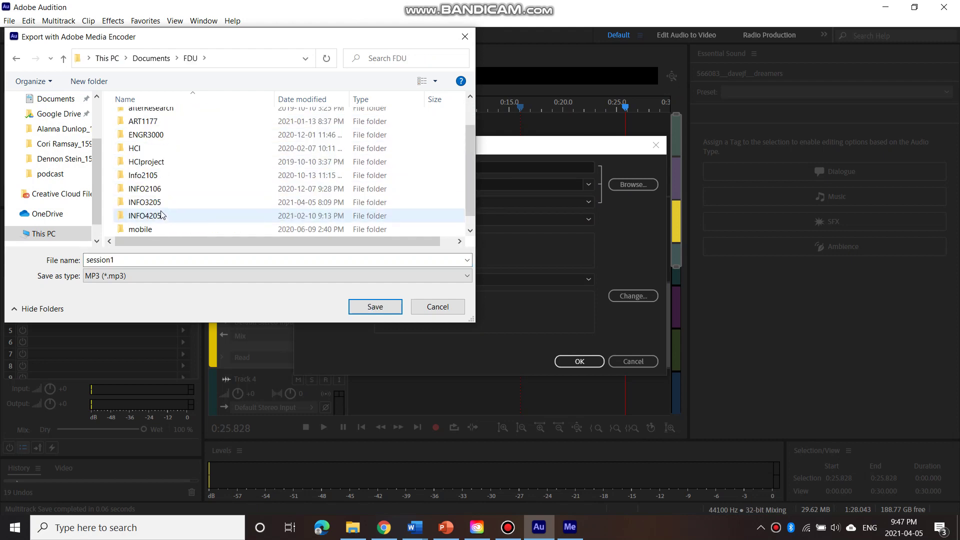
pyautogui.doubleClick(161, 202)
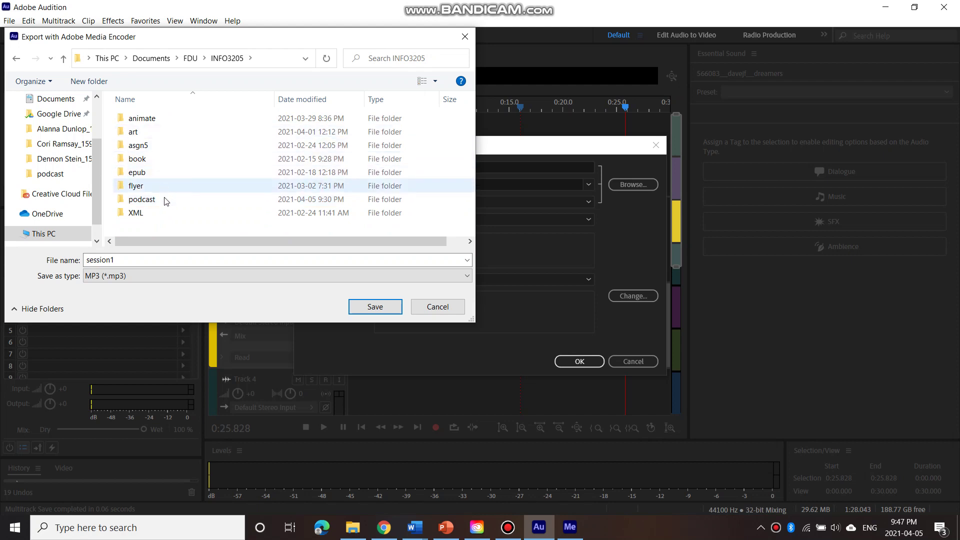
pyautogui.doubleClick(166, 200)
# - Rename the output file to podcastcoffee and confirm the location
pyautogui.doubleClick(113, 261)
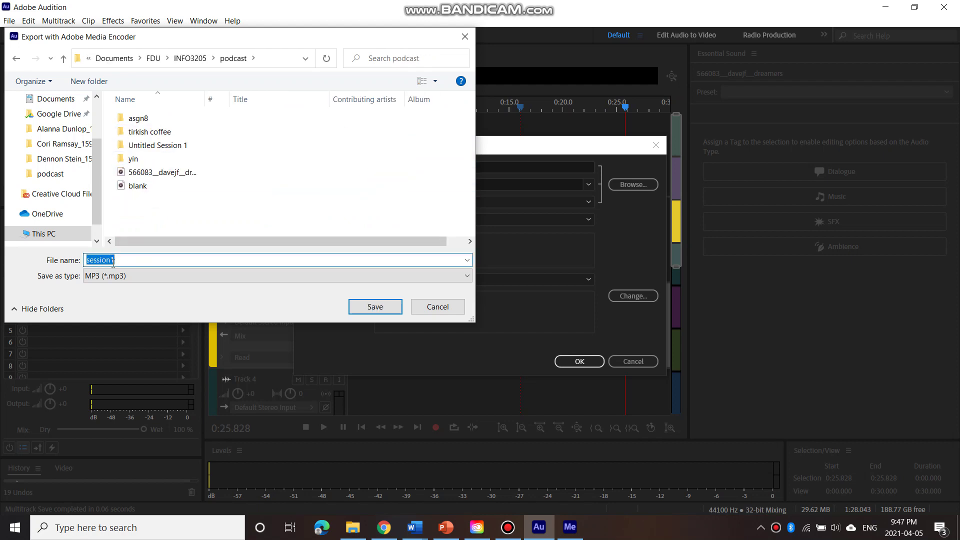
pyautogui.write('podcastcoffee')
pyautogui.click(386, 307)
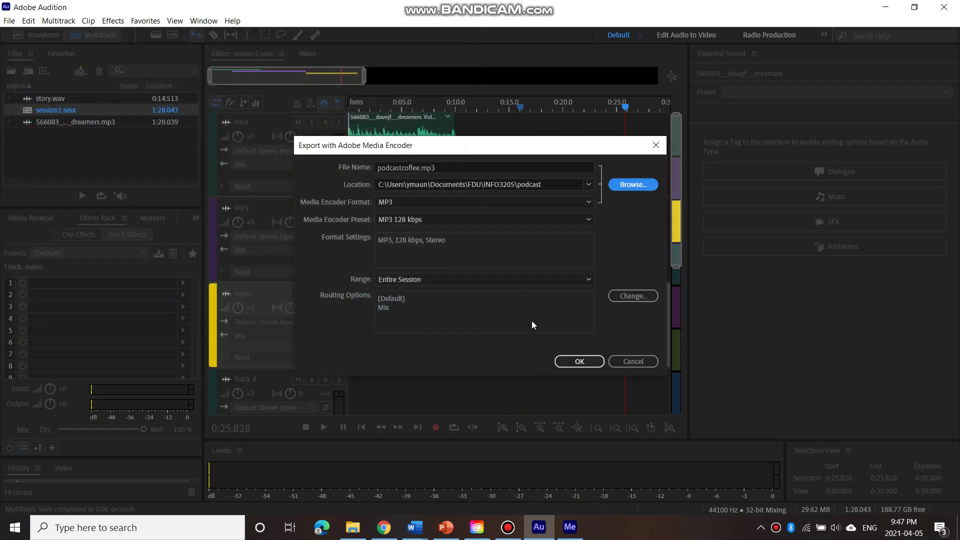
# - Export podcastcoffee.mp3, confirm it shows Done in Media Encoder, then open File Explorer
pyautogui.click(575, 362)
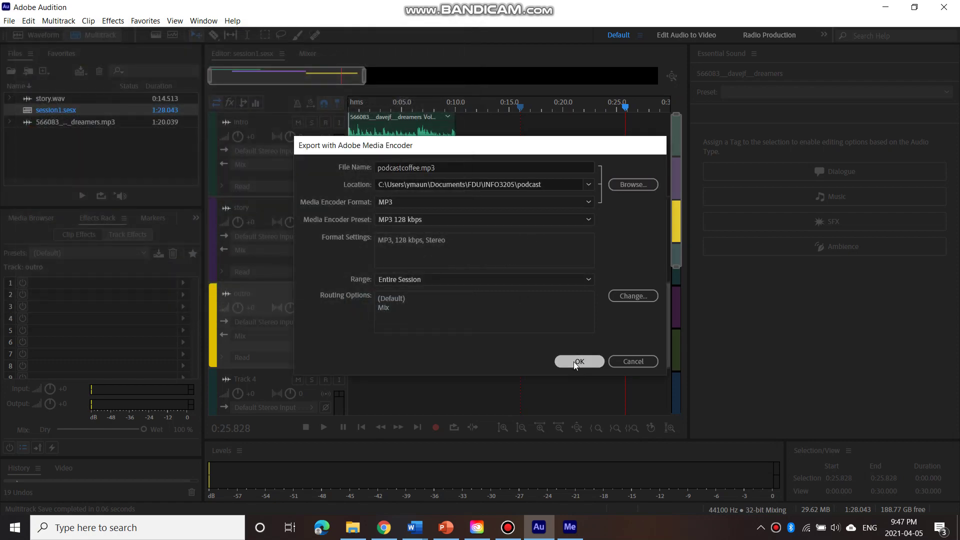
pyautogui.click(570, 526)
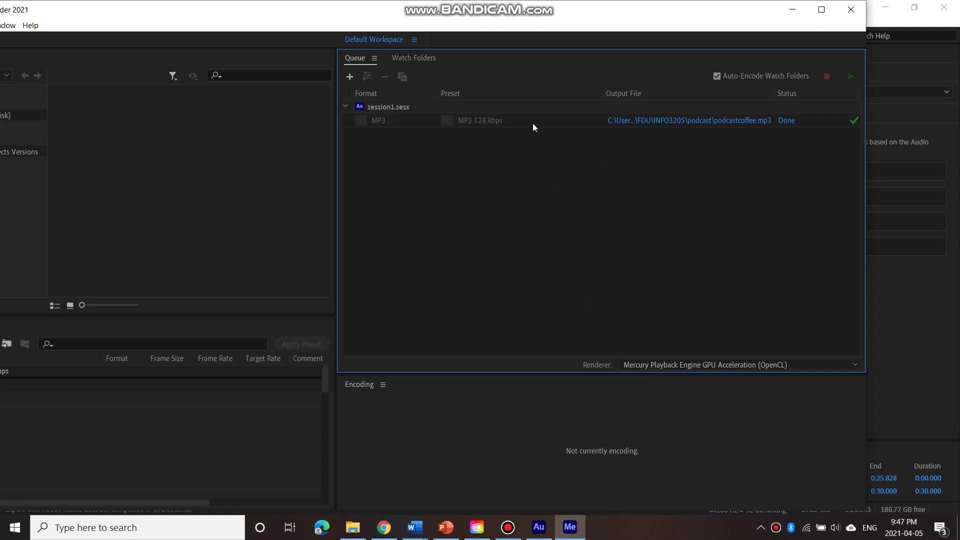
pyautogui.click(365, 527)
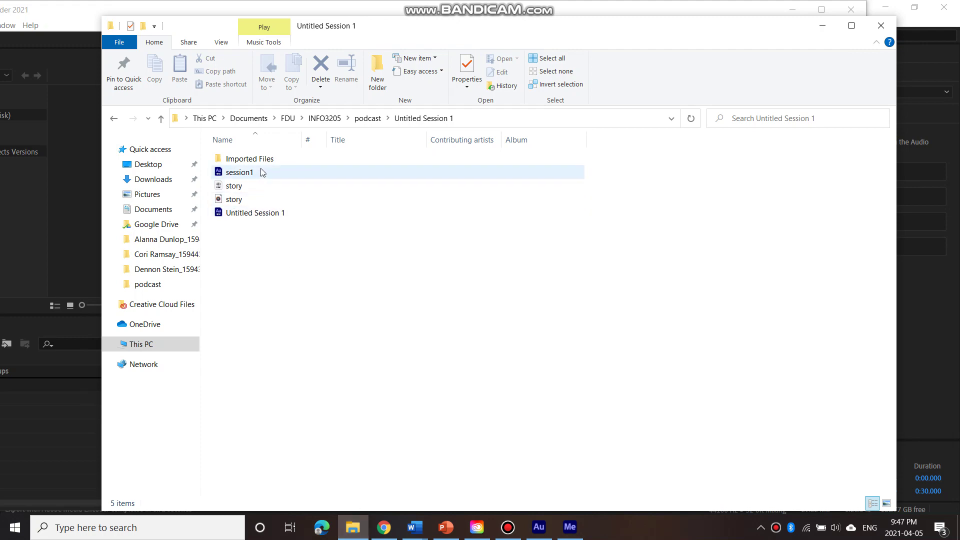
# - Check the finished MP3 job, then select podcastcoffee in Explorer's podcast folder
pyautogui.click(910, 287)
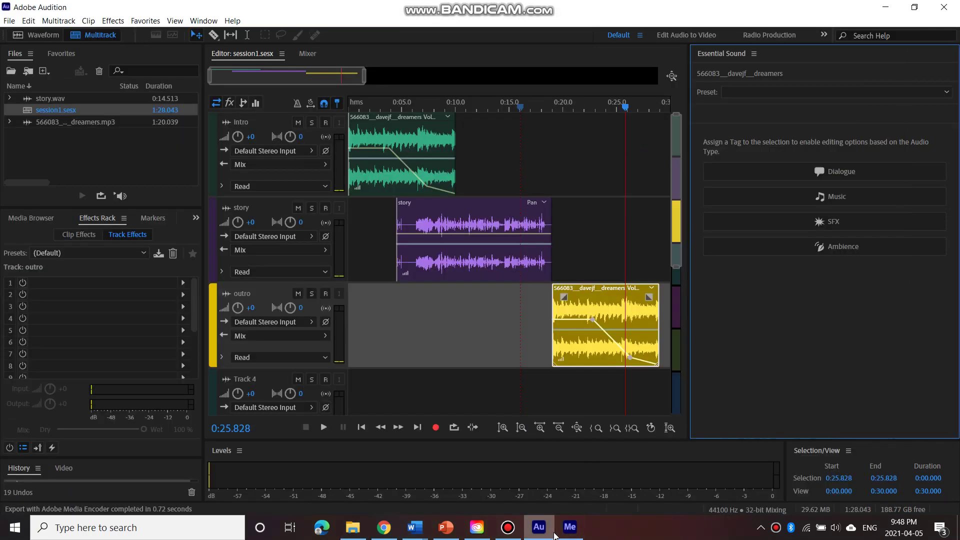
pyautogui.click(500, 122)
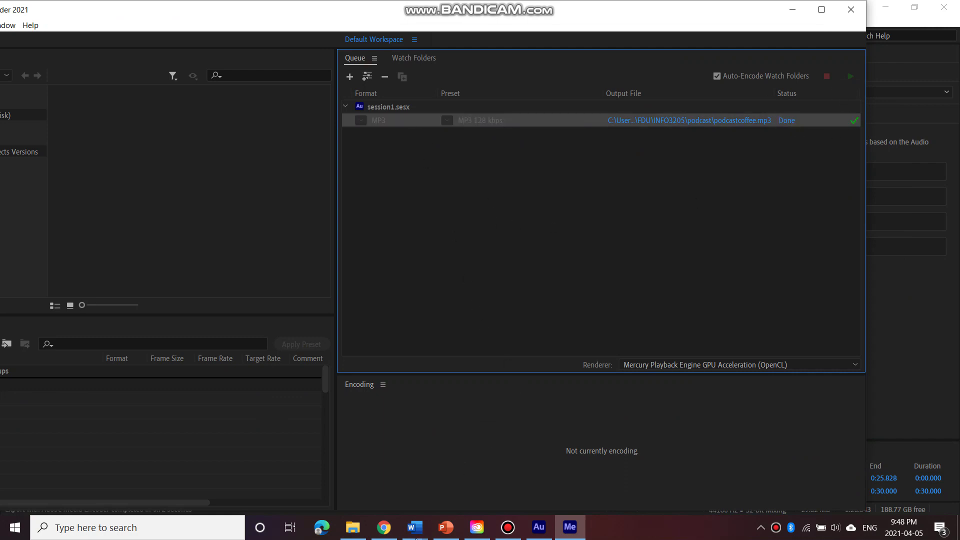
pyautogui.click(353, 528)
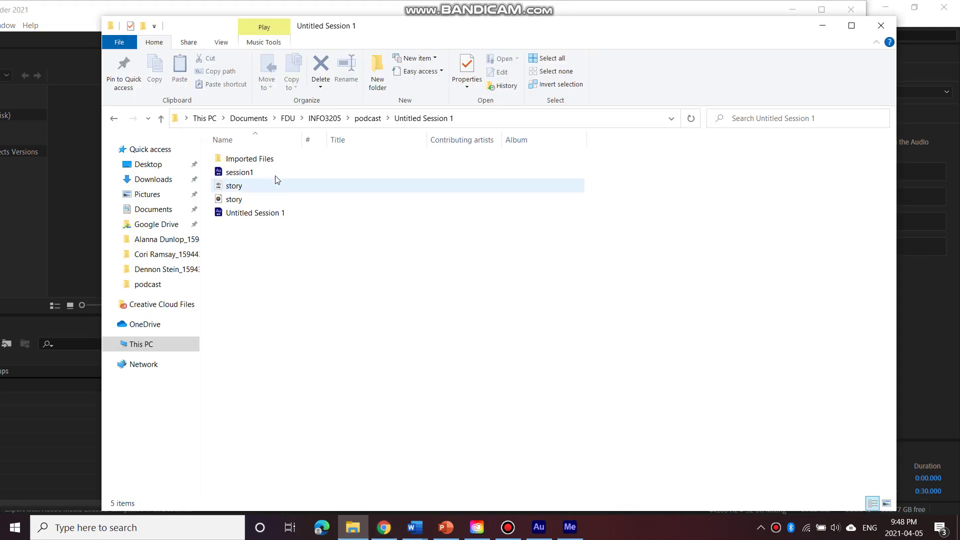
pyautogui.click(368, 118)
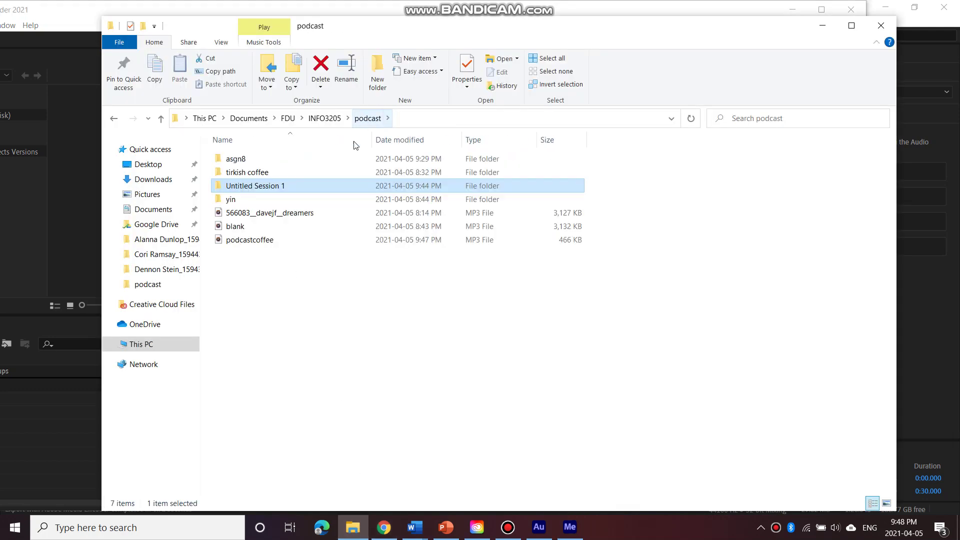
pyautogui.click(246, 243)
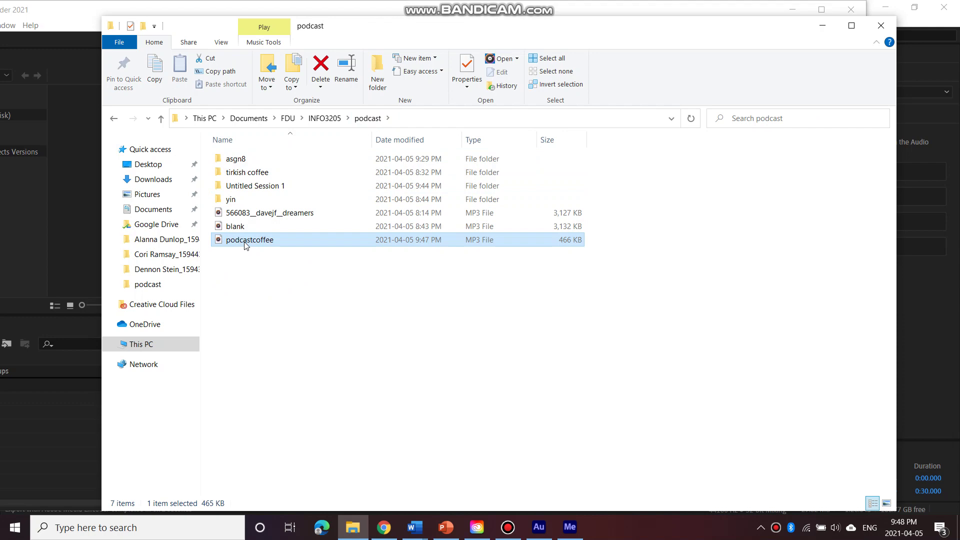
pyautogui.doubleClick(246, 241)
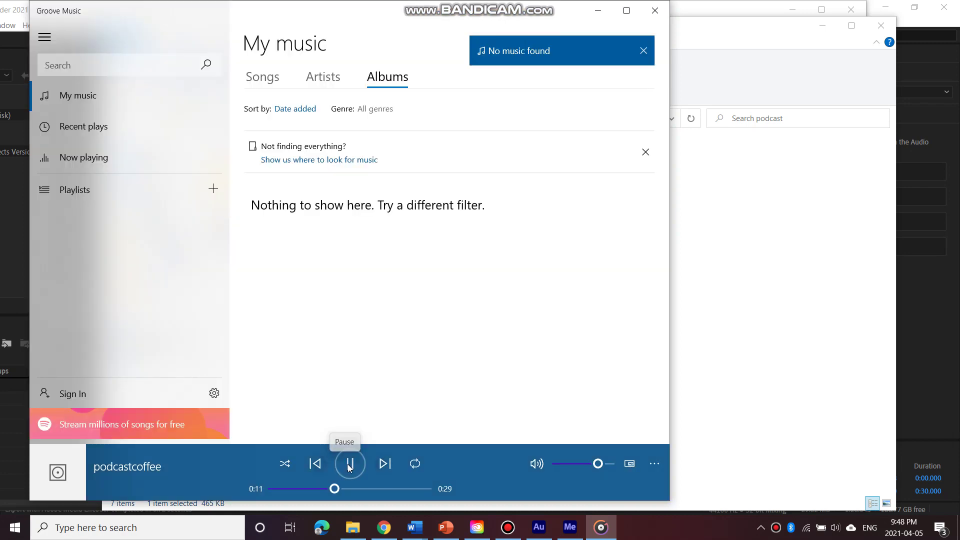
pyautogui.click(655, 11)
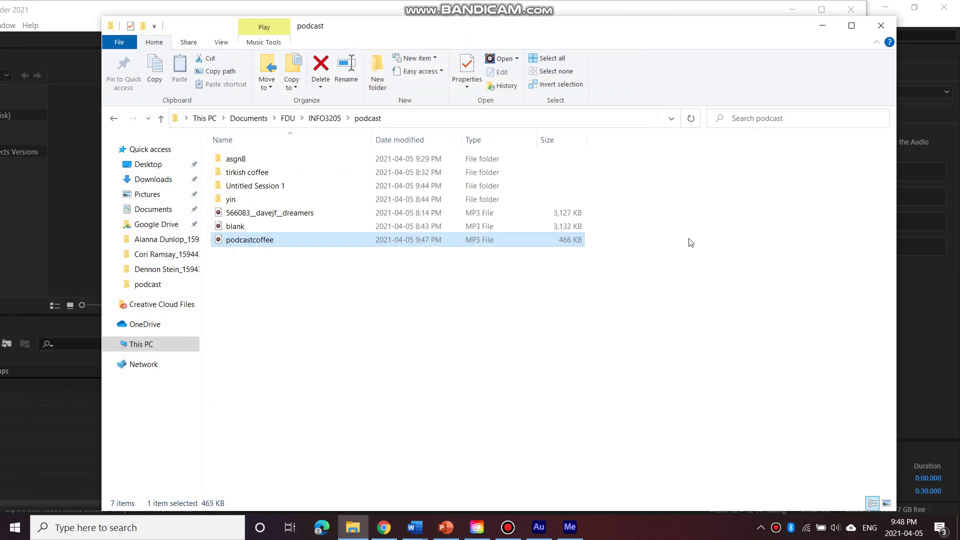
# - Close File Explorer and leave the Done podcastcoffee.mp3 job deselected in the Media Encoder queue
pyautogui.click(239, 241)
pyautogui.click(881, 25)
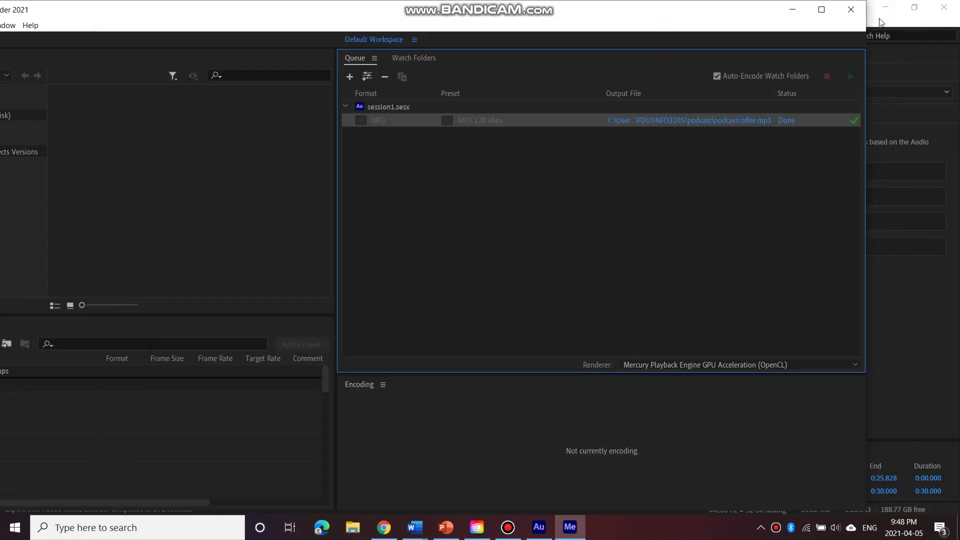
pyautogui.click(681, 247)
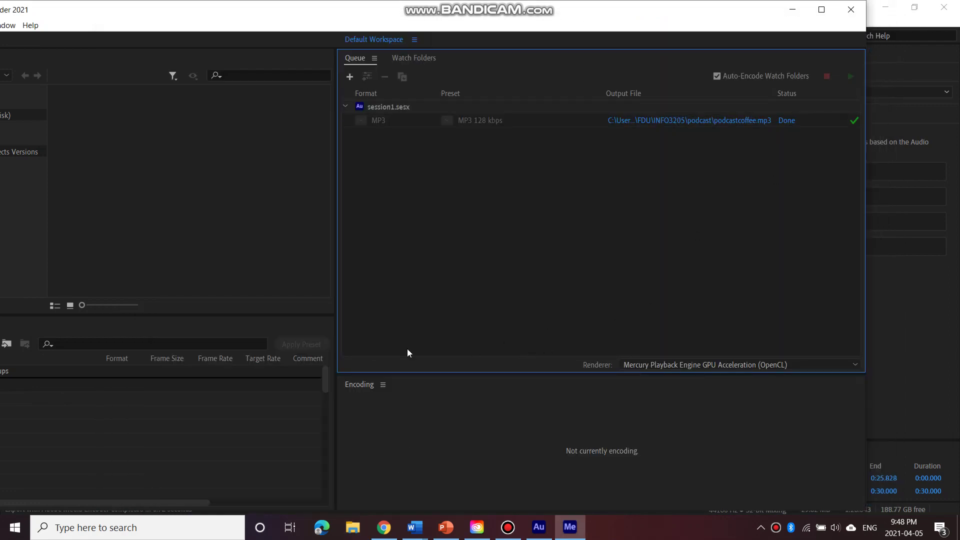